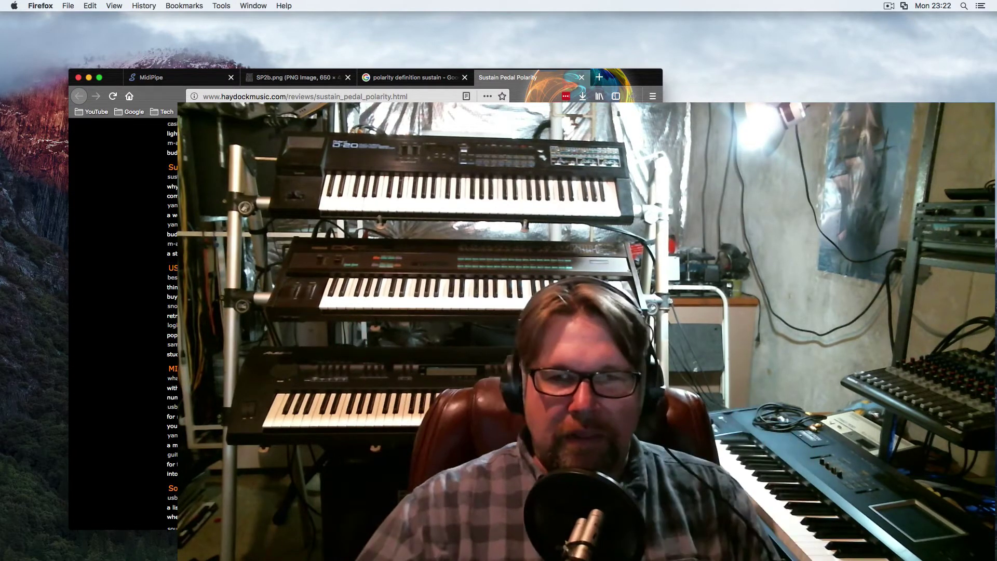
Review the pedal polarity article, the pedal's polarity switch image and the MidiPipe web page in Firefox.
key("super+Tab")
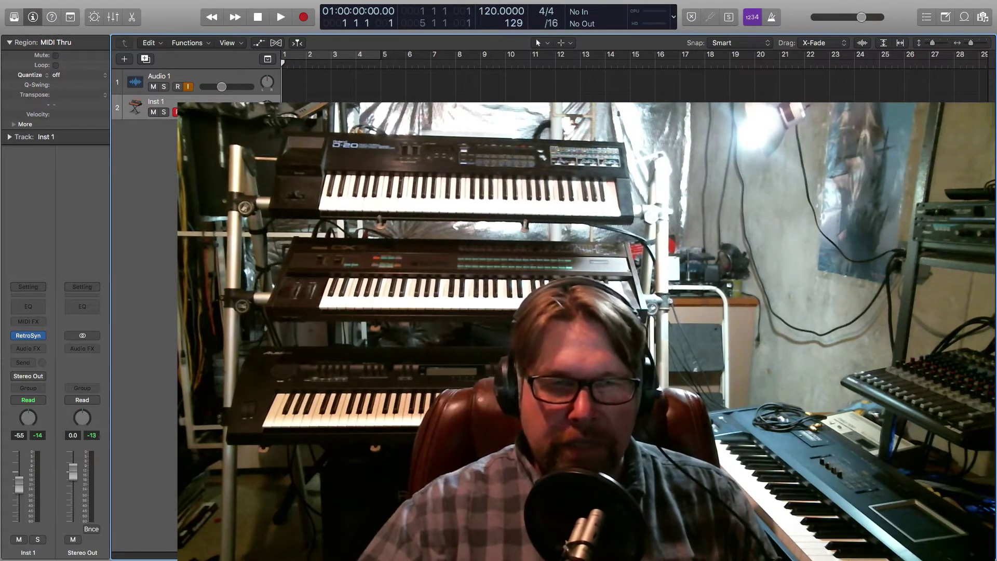
key("super+Tab")
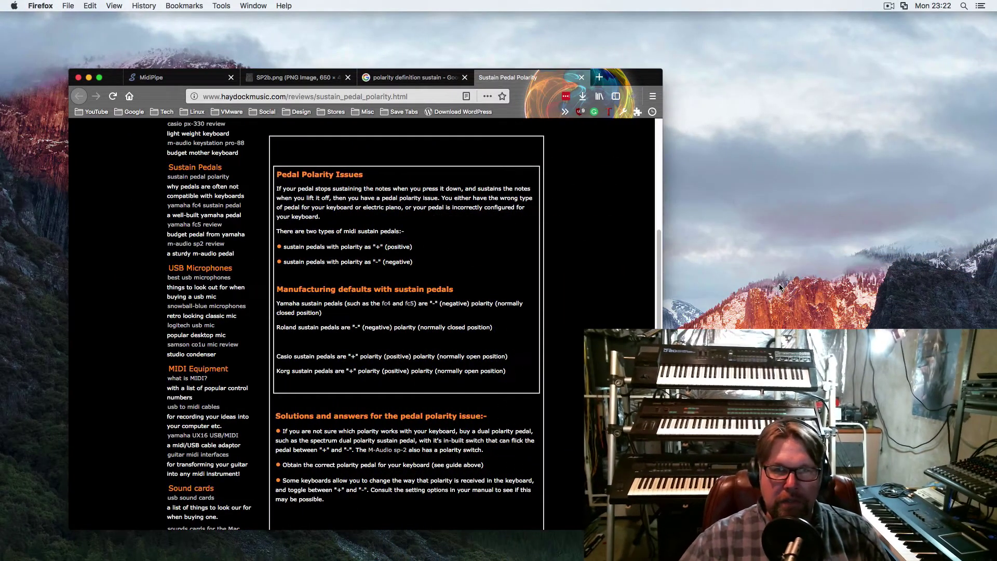
key("super+2")
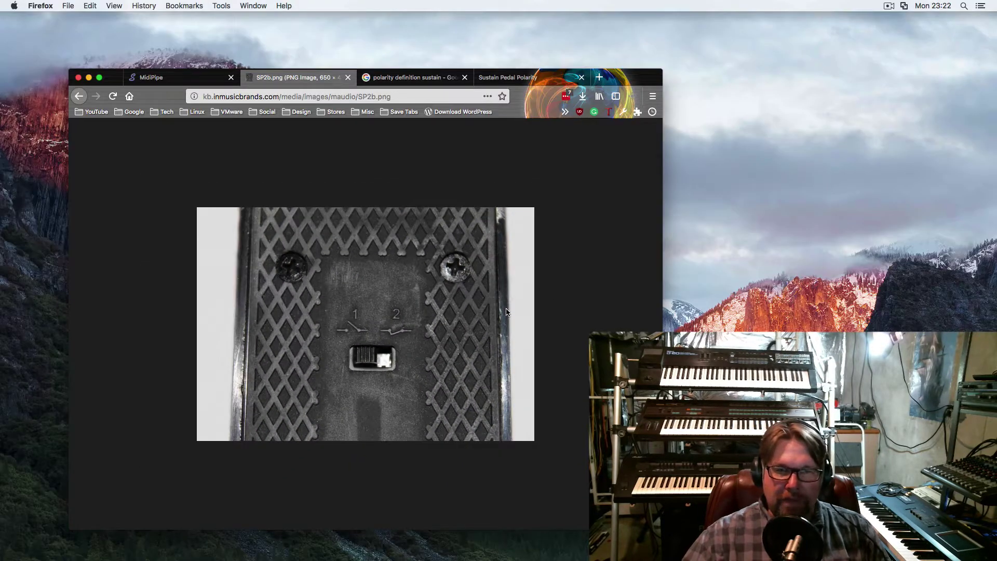
left_click(161, 82)
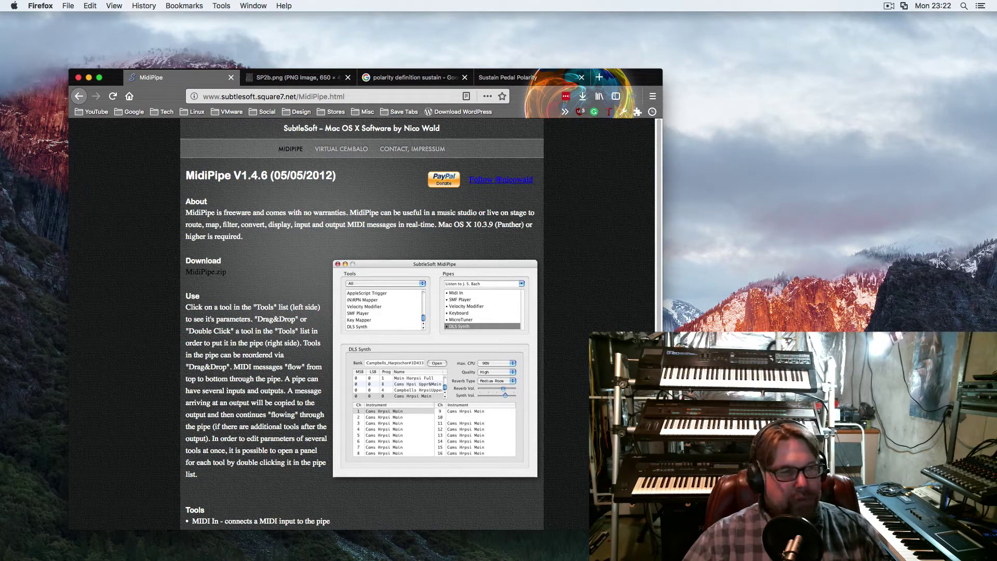
Switch to MidiPipe and move its window farther in from the edge of the screen.
key("super+Tab")
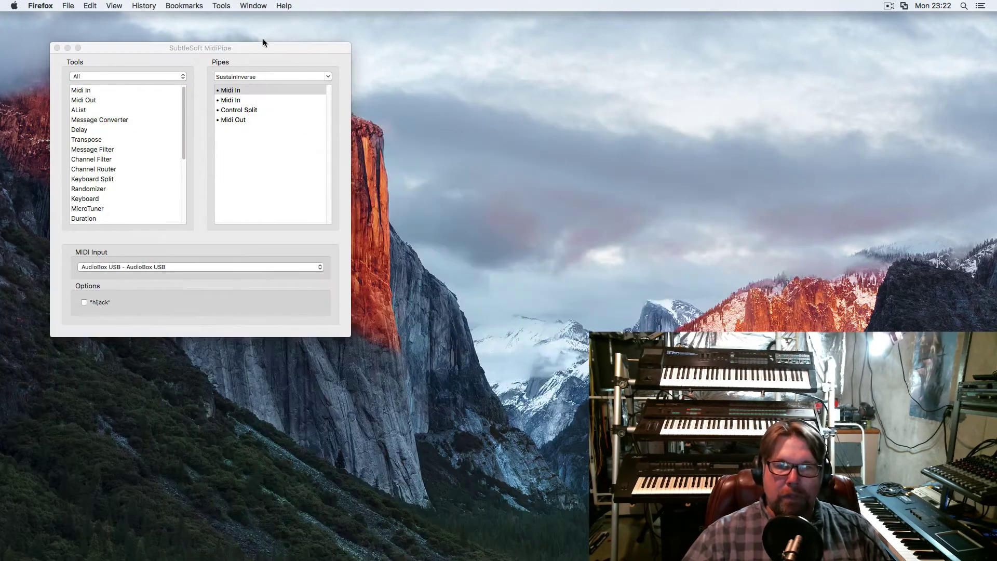
left_click_drag(255, 46, 316, 78)
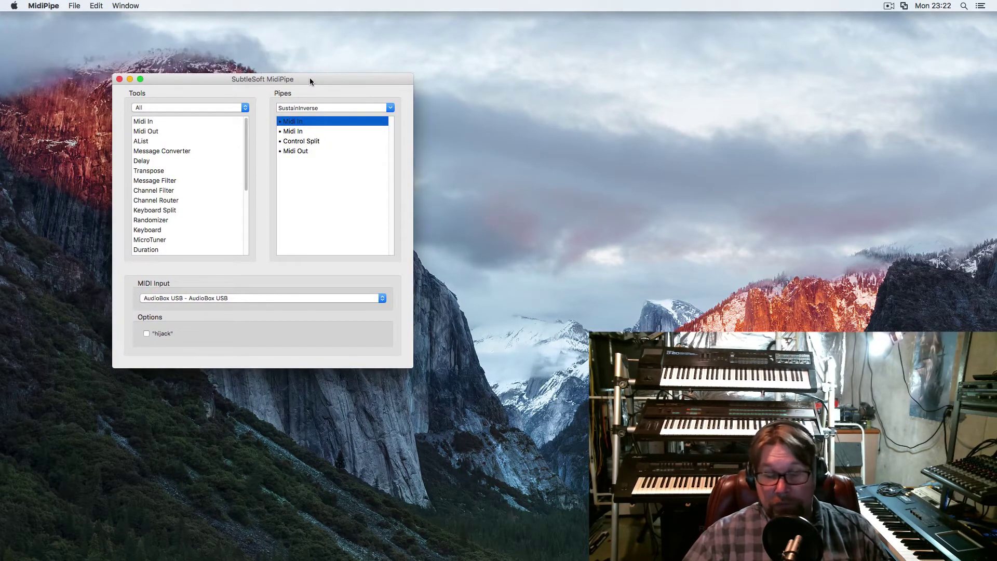
left_click(530, 219)
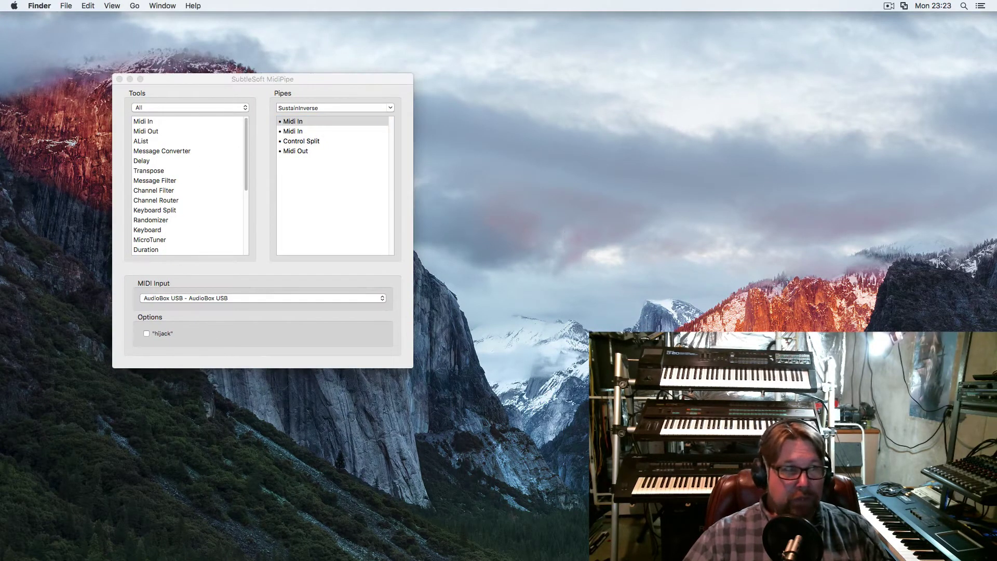
Switch to Audio MIDI Setup, enlarge the MIDI Studio window and spread out the AudioBox USB and Analog Factory Experience devices.
key("super+Tab")
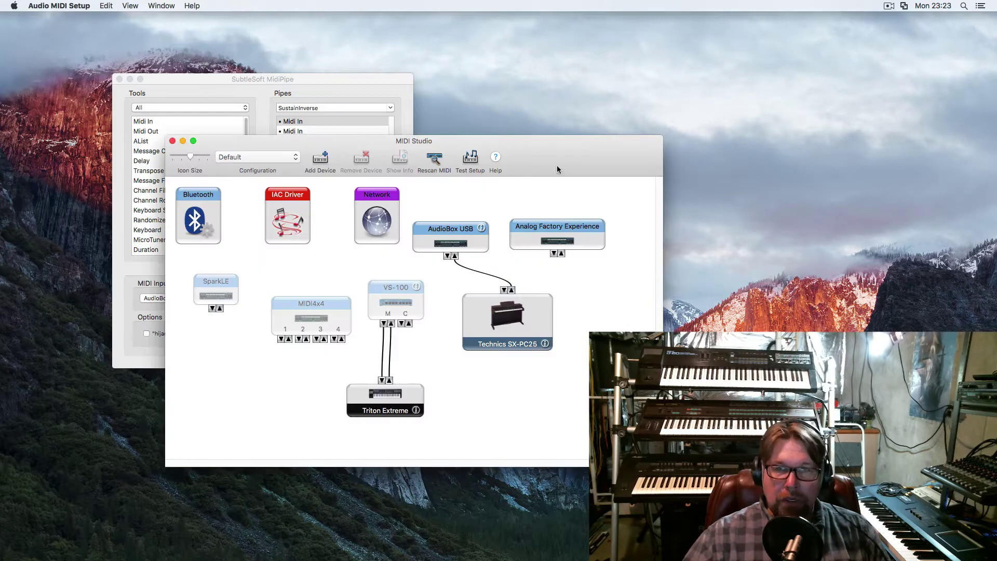
left_click_drag(541, 159, 587, 167)
left_click_drag(715, 466, 833, 528)
left_click_drag(587, 225, 670, 219)
left_click_drag(500, 236, 557, 232)
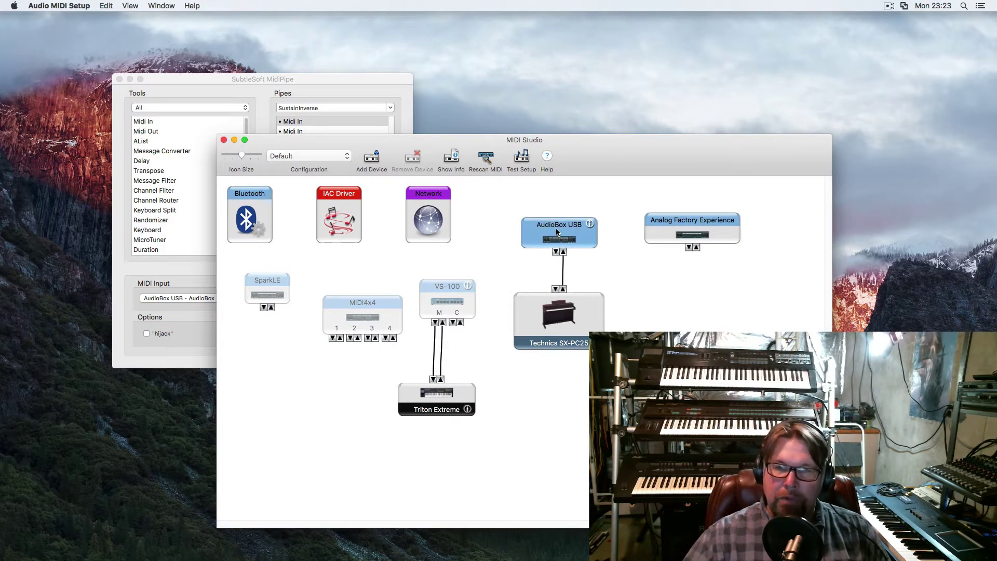
mouse_move(654, 230)
left_mouse_down()
mouse_move(657, 247)
mouse_move(639, 236)
mouse_move(667, 229)
mouse_move(645, 237)
left_mouse_up()
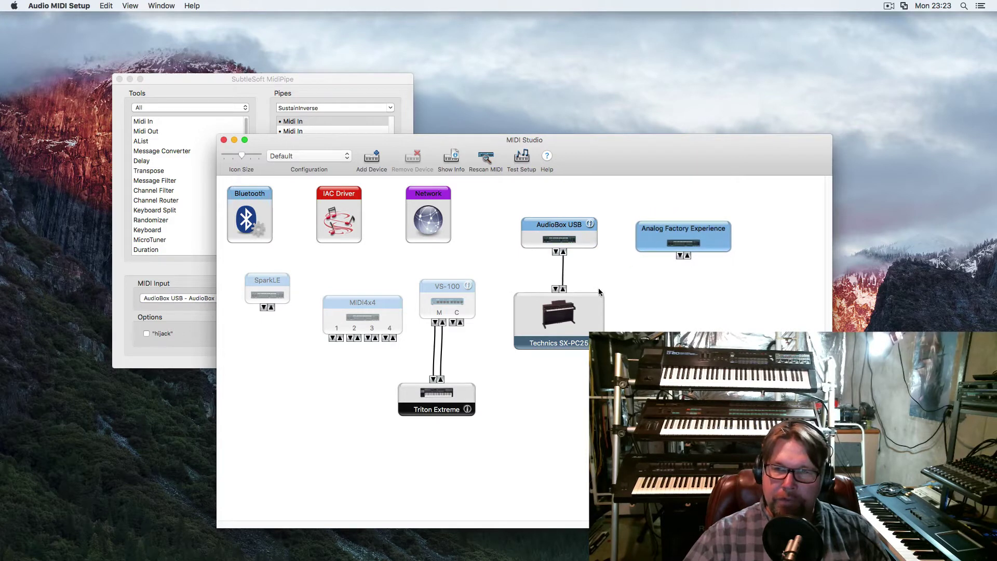
Reposition the Technics SX-PC25 and AudioBox USB devices so the piano sits directly beneath its interface.
left_click(581, 307)
left_click_drag(581, 307, 580, 327)
mouse_move(565, 227)
left_mouse_down()
mouse_move(582, 228)
mouse_move(576, 237)
left_mouse_up()
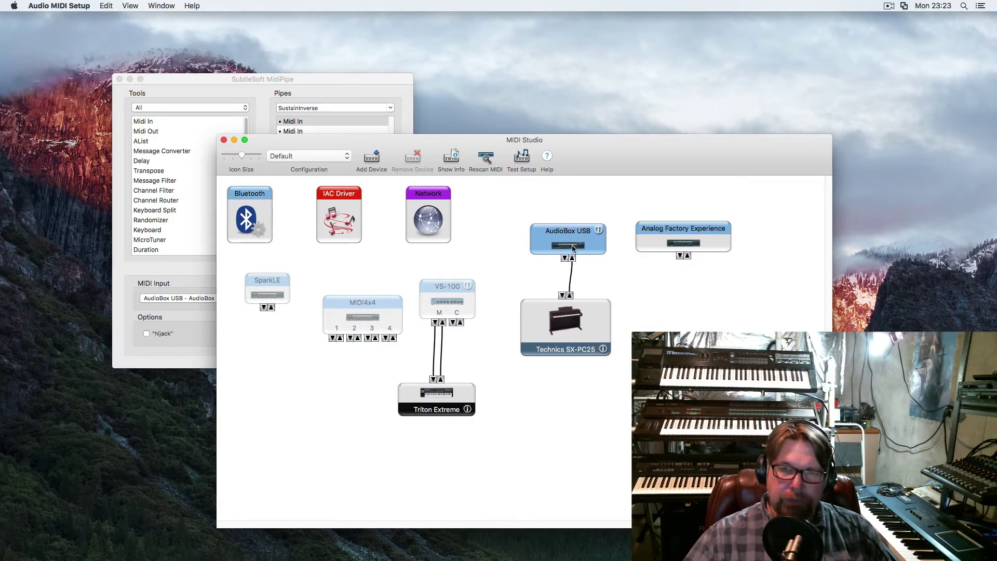
left_click_drag(577, 315, 597, 329)
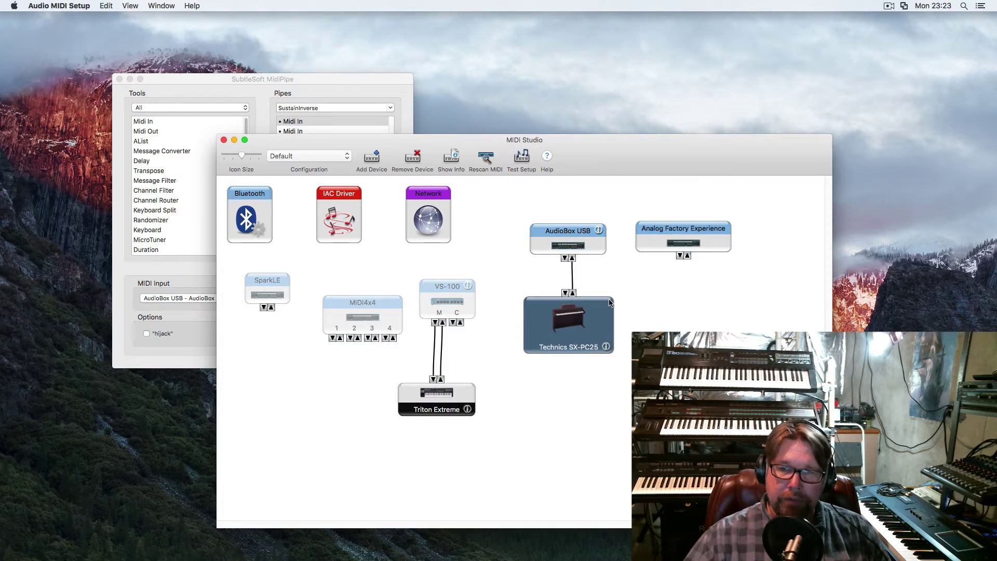
Examine the properties and port connectors of the Technics SX-PC25 device, then close its properties window.
double_click(566, 316)
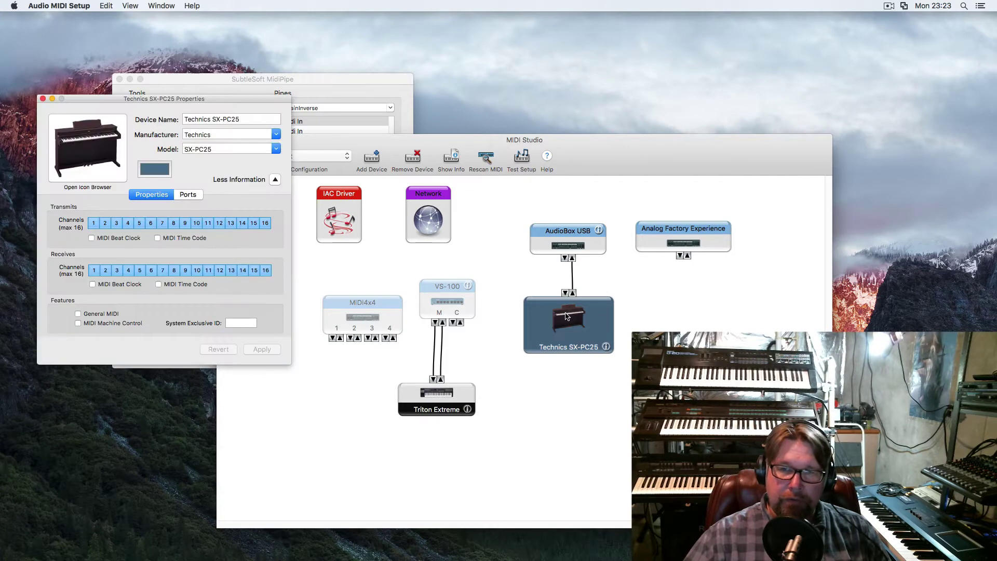
left_click_drag(159, 102, 502, 195)
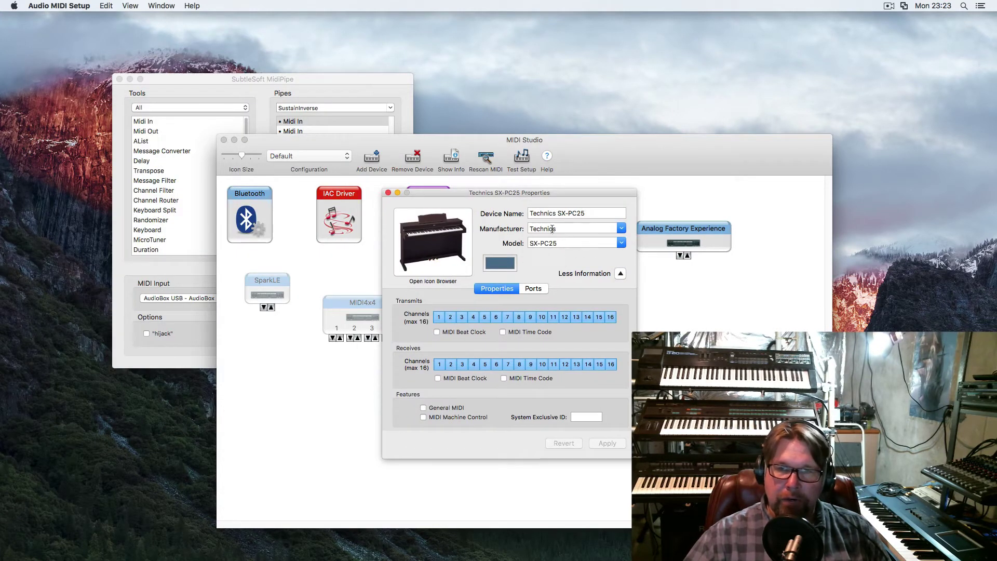
left_click(534, 290)
left_click(415, 362)
left_click(441, 362)
left_click(452, 362)
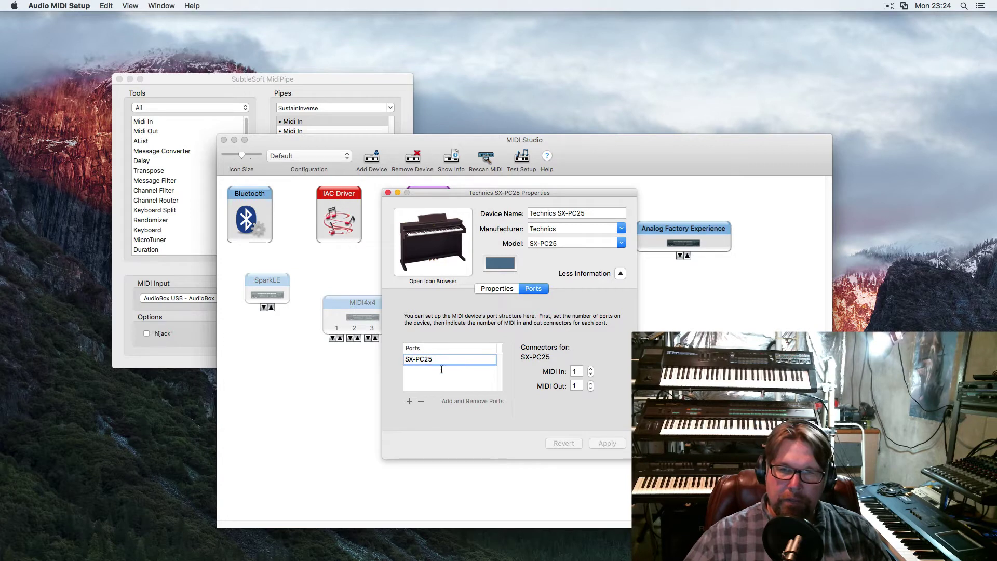
key("Return")
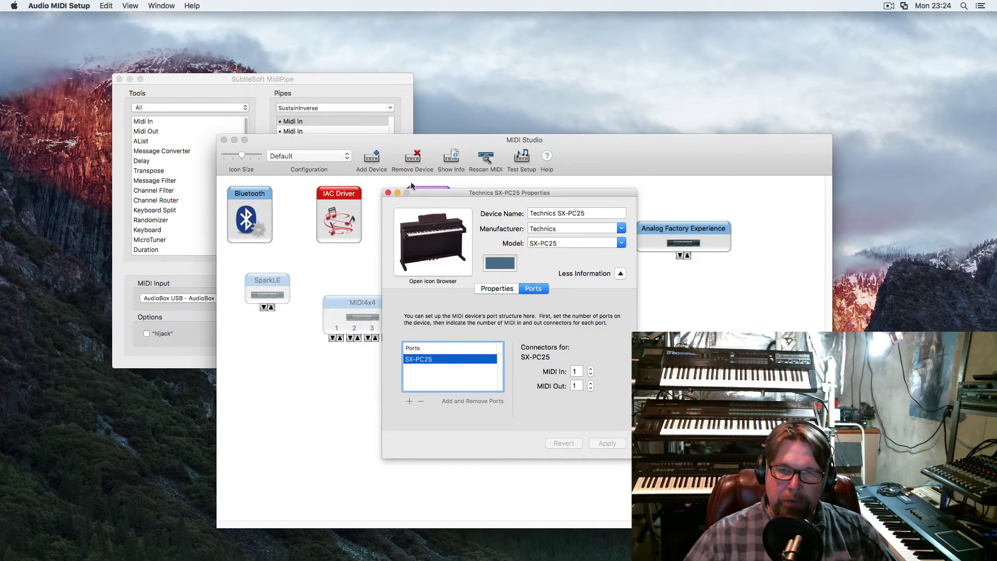
left_click_drag(433, 195, 447, 194)
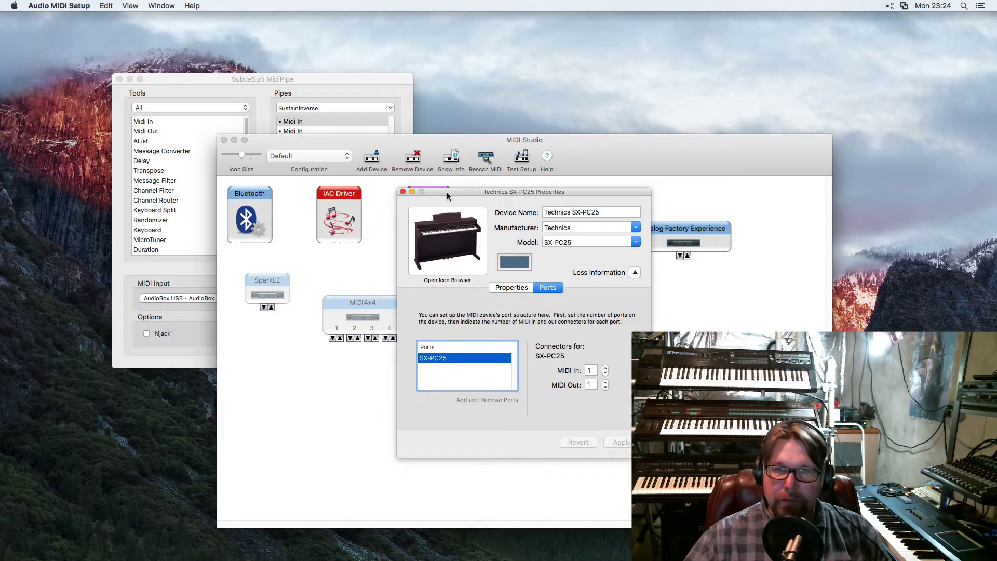
left_click(403, 192)
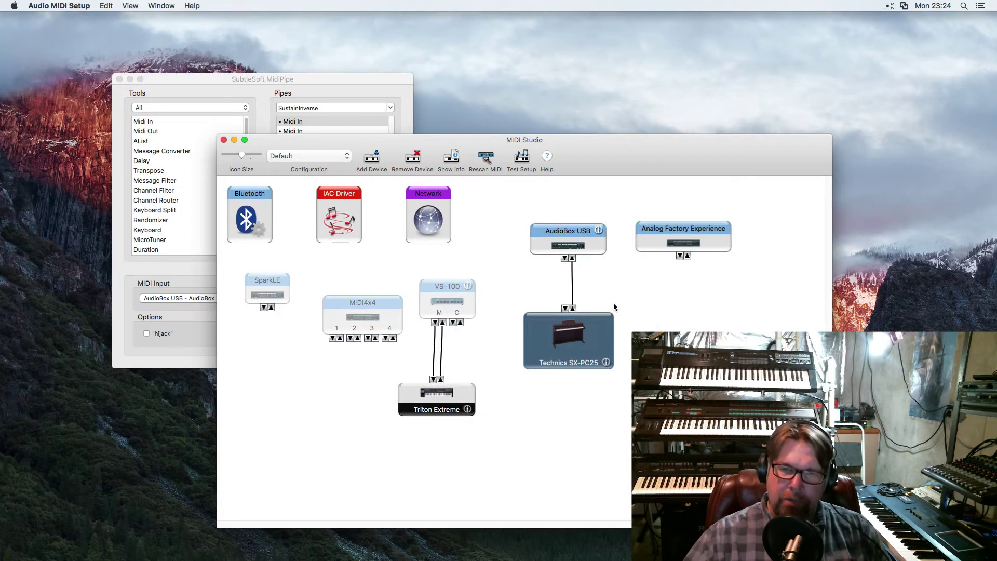
Adjust the spacing between the connected Technics SX-PC25 and AudioBox USB devices in MIDI Studio.
left_click_drag(592, 326, 578, 306)
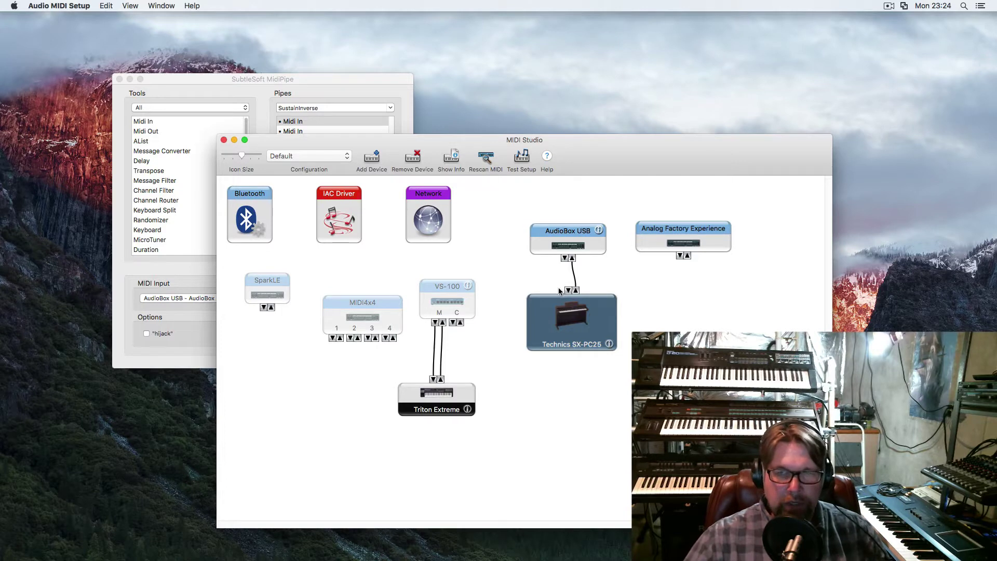
left_click_drag(565, 308, 561, 333)
left_click_drag(572, 230, 571, 248)
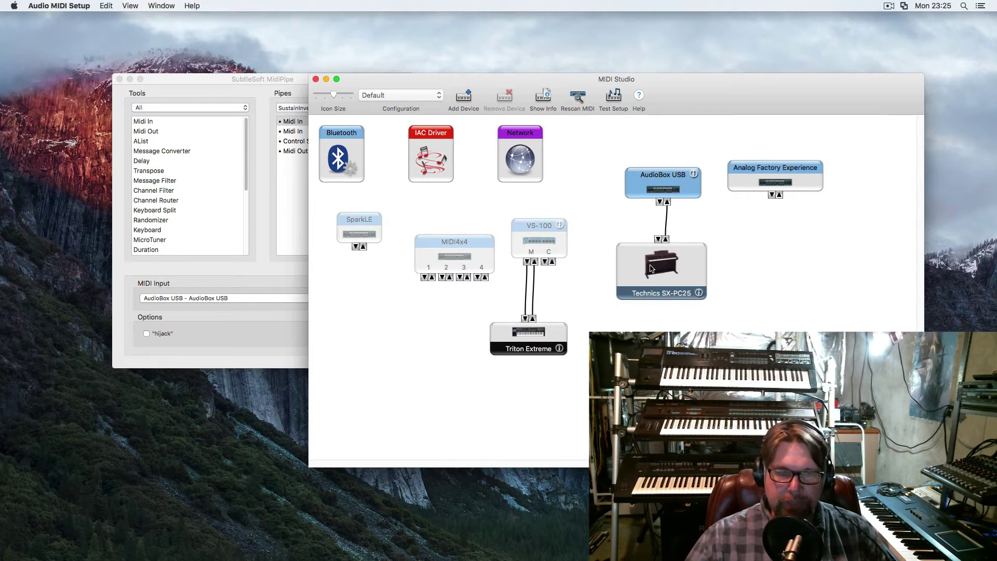
left_click(650, 270)
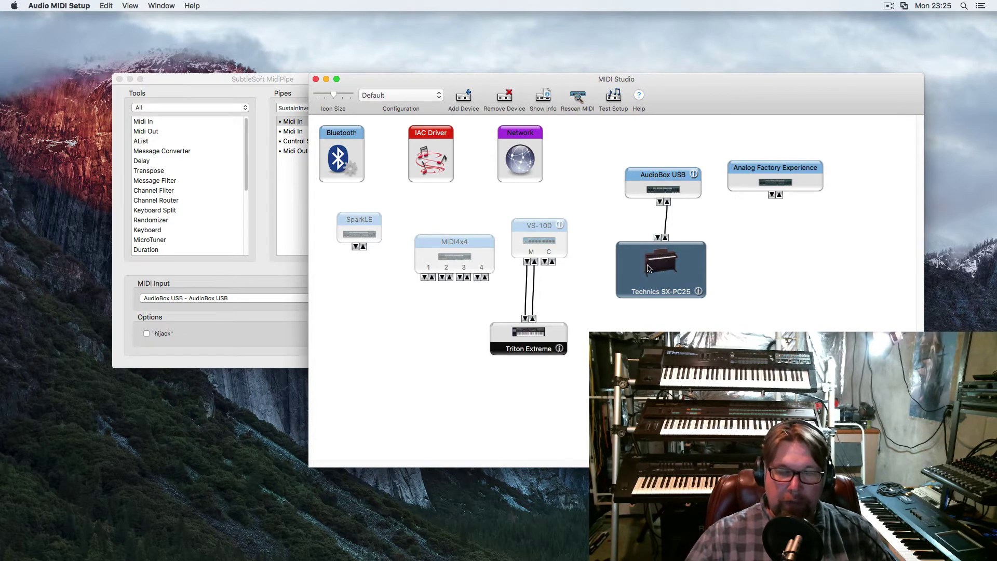
Move the Analog Factory Experience device slightly lower and farther apart from the AudioBox USB device.
left_click_drag(774, 179, 788, 183)
left_click(751, 247)
left_click_drag(663, 182, 656, 182)
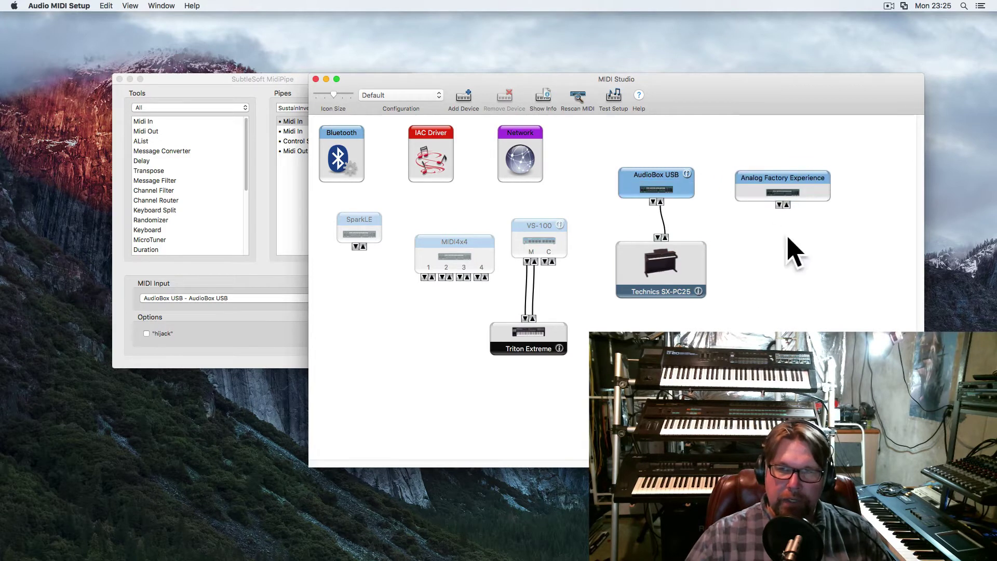
left_click_drag(790, 187, 789, 191)
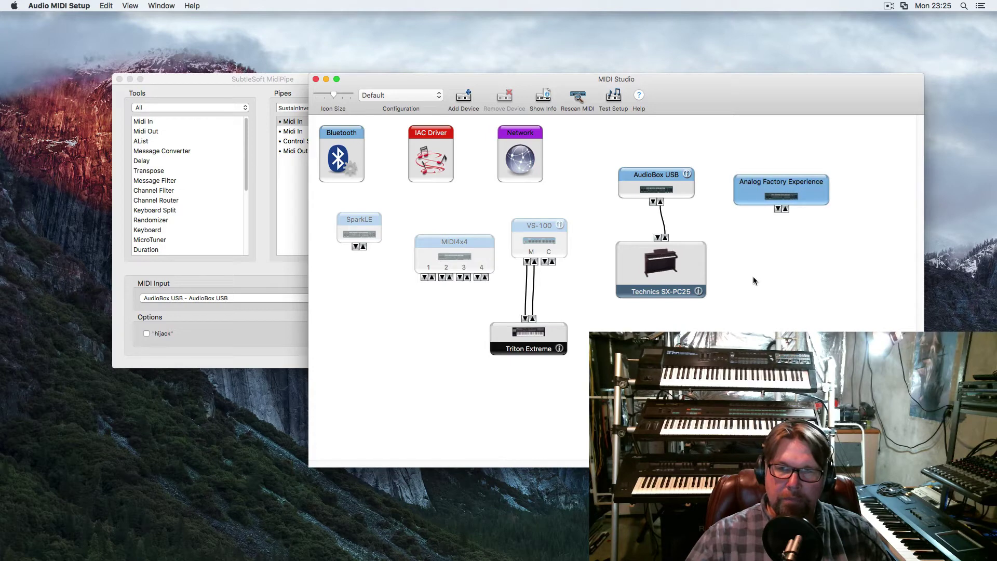
left_click_drag(786, 293, 744, 189)
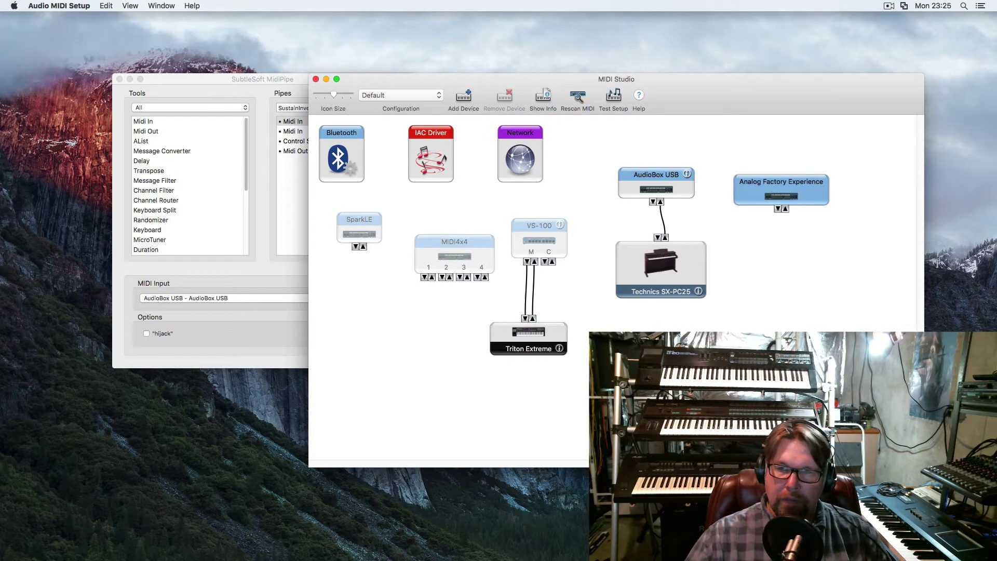
Nudge the Technics SX-PC25 device and move the MIDI Studio window so the MidiPipe window is largely uncovered.
left_click_drag(757, 96, 683, 84)
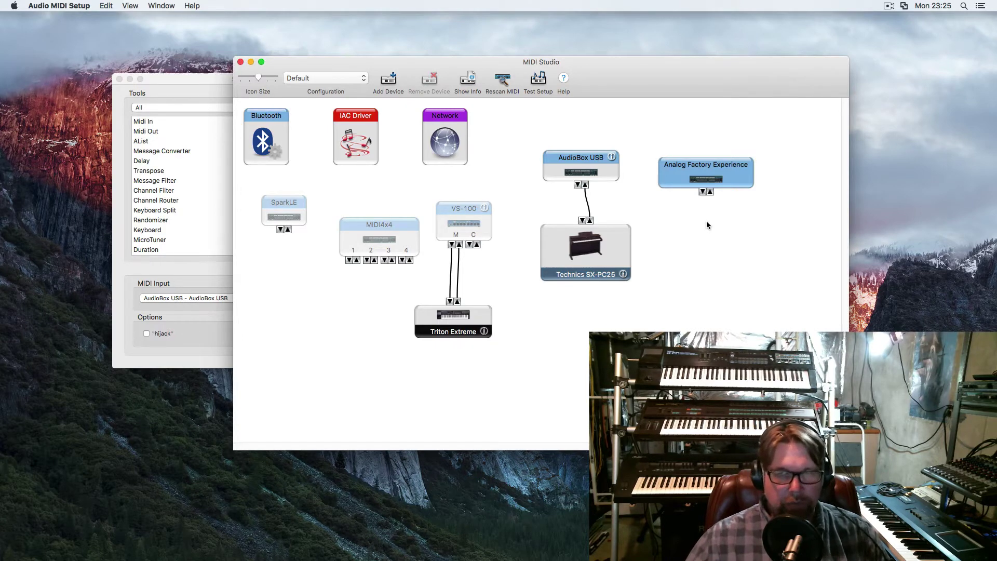
left_click_drag(605, 252, 596, 255)
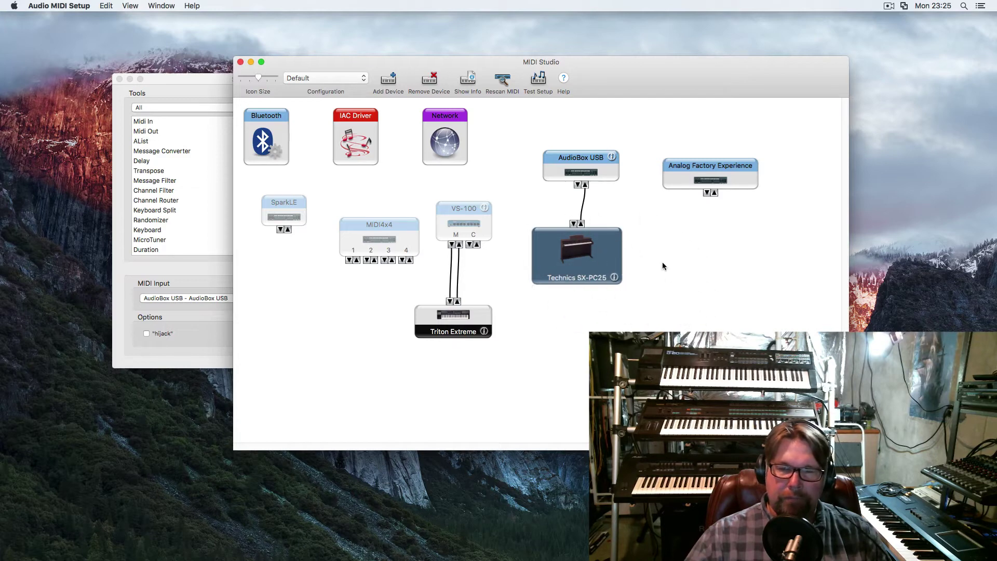
left_click_drag(645, 79, 714, 77)
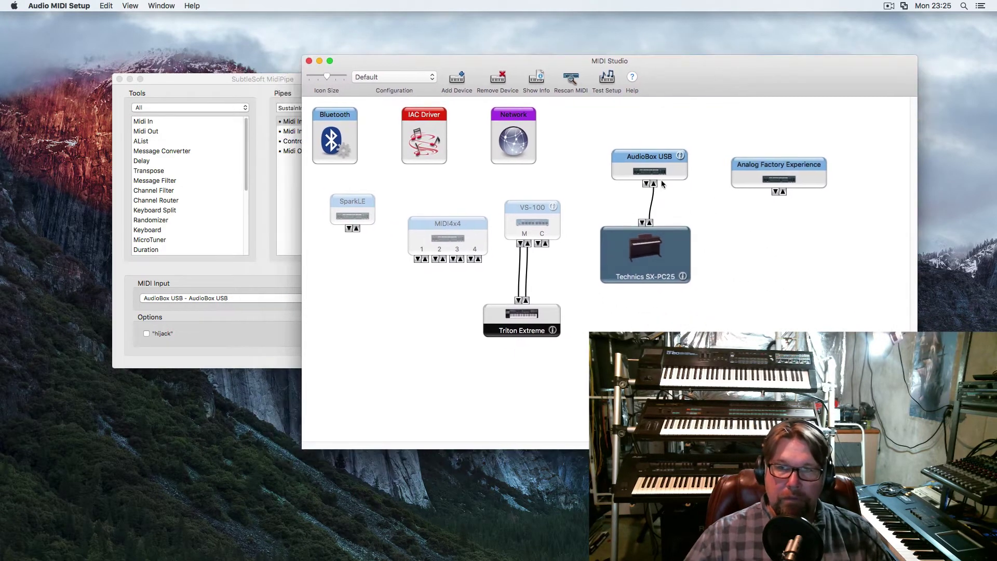
Switch to MidiPipe and try choosing AudioBox USB as the MIDI input for the Midi In tool.
left_click_drag(213, 79, 214, 74)
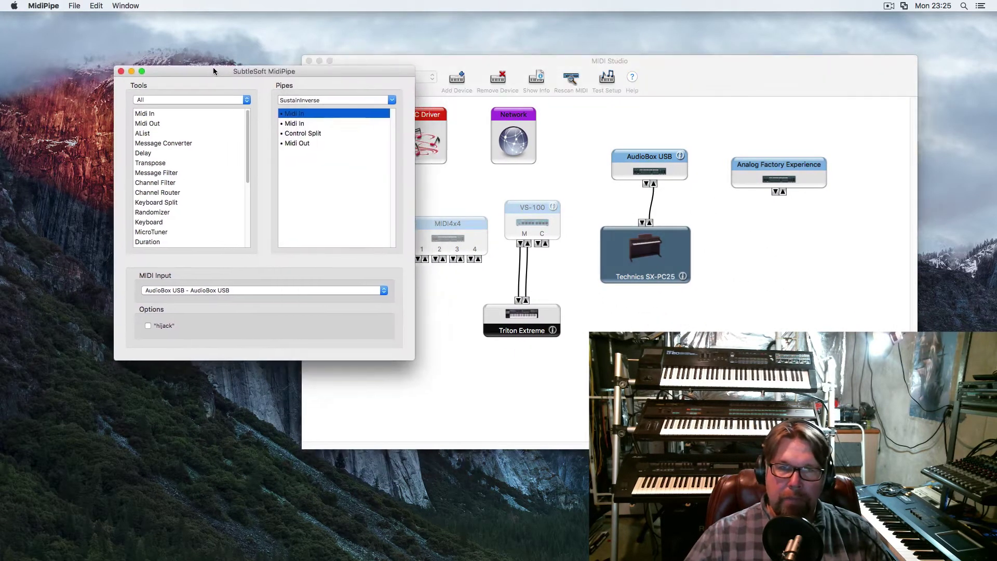
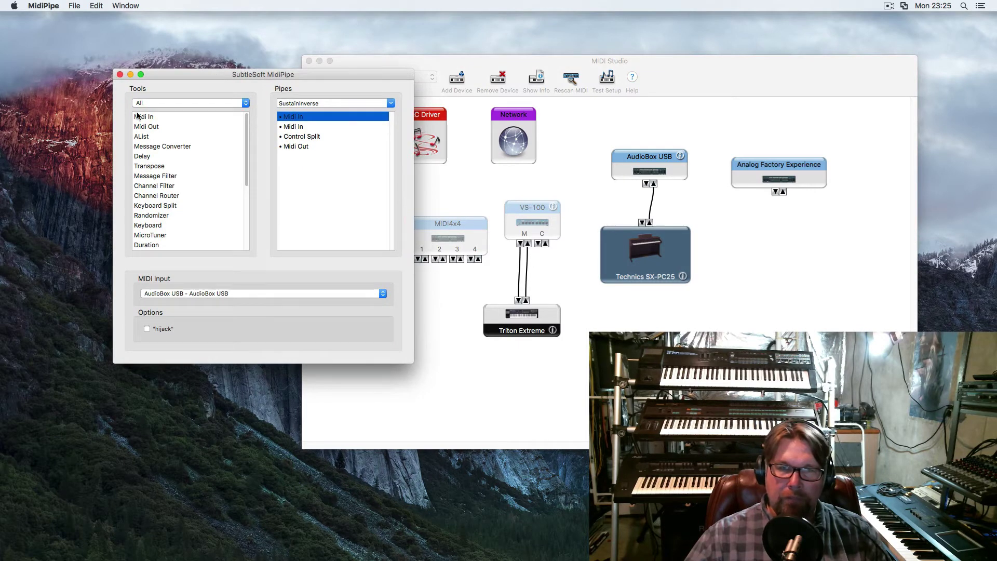
left_click(144, 118)
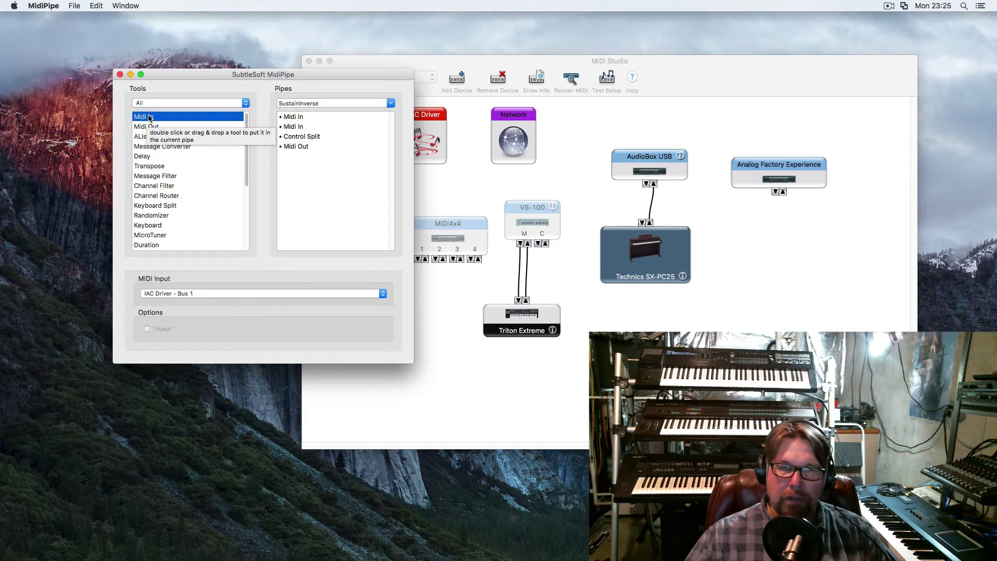
left_click(191, 294)
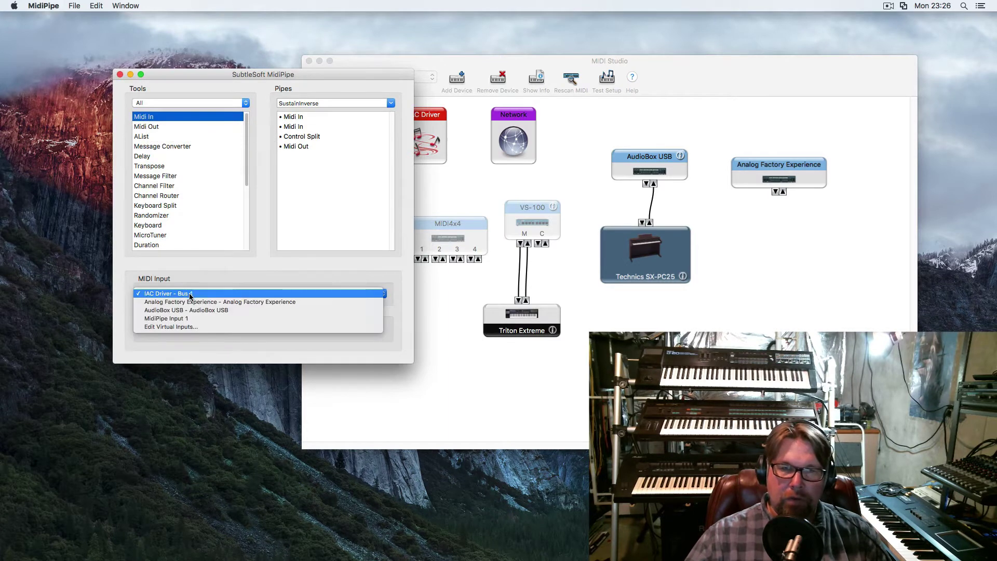
left_click(190, 310)
left_click(172, 115)
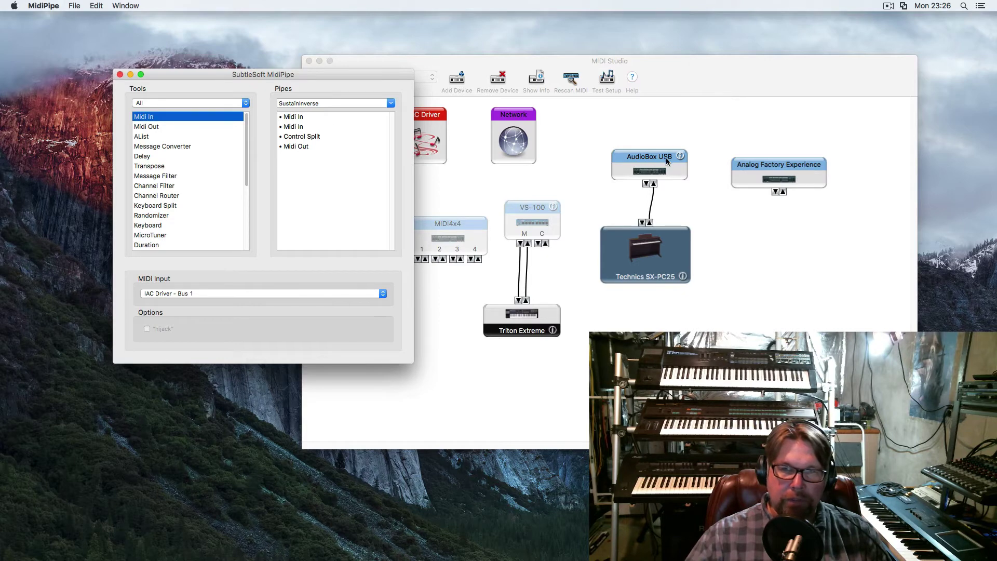
Inspect the MIDI input assigned to each of the two Midi In entries in the SustainInverse pipe.
left_click(295, 119)
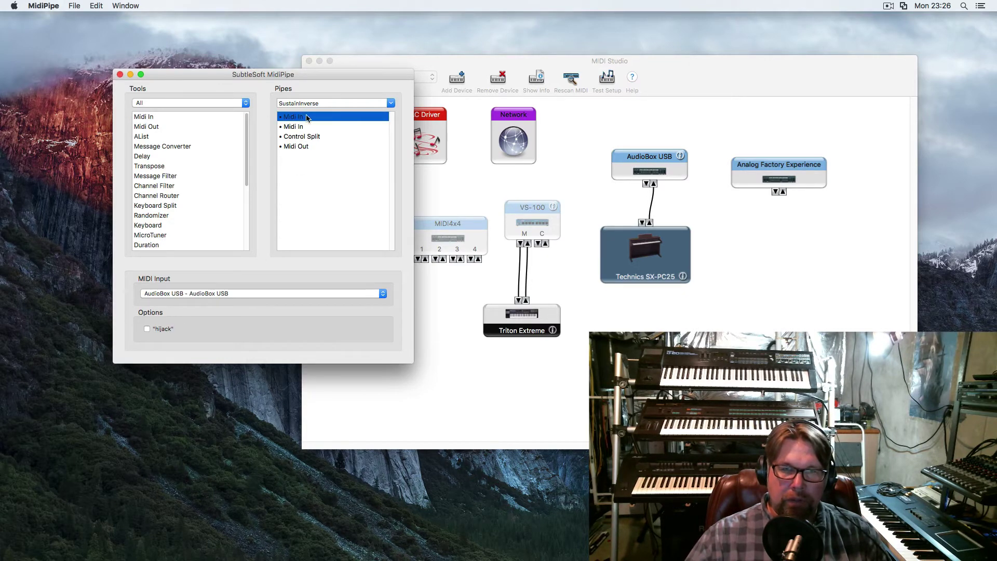
mouse_move(153, 119)
left_mouse_down()
mouse_move(232, 112)
mouse_move(312, 136)
mouse_move(170, 122)
left_mouse_up()
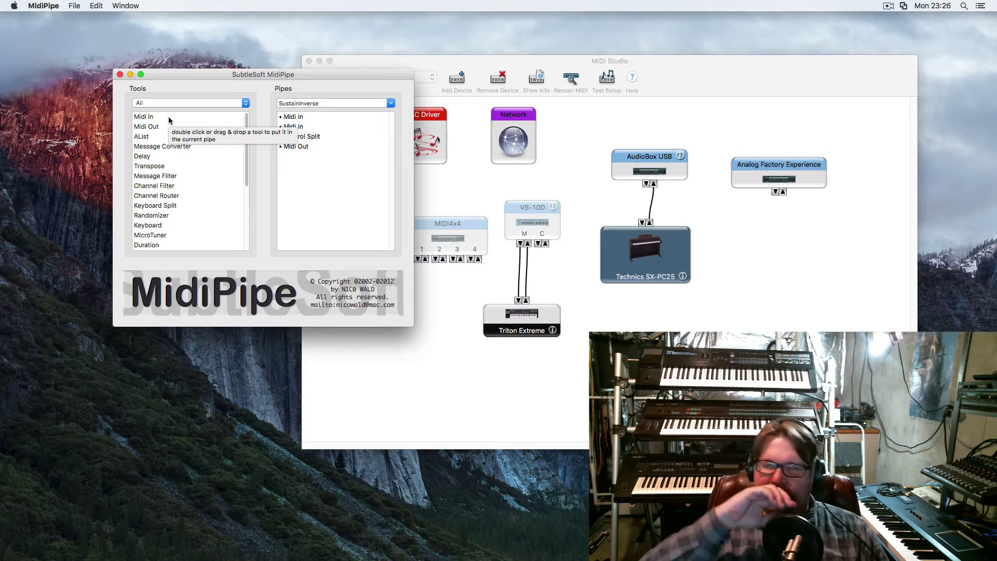
left_click(314, 127)
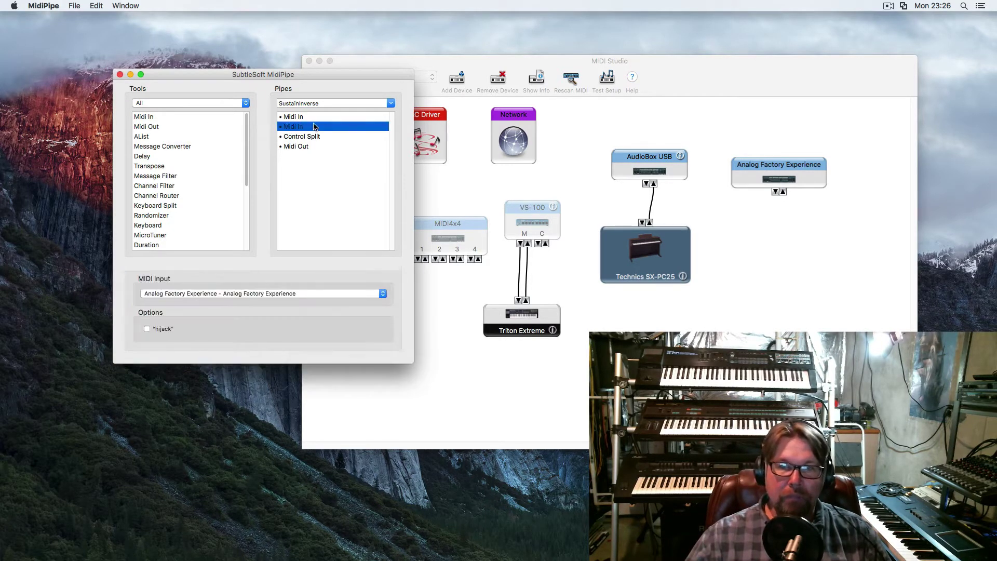
Review the second Midi In entry's input choices and the Control Split entry's source controller and Inverse option in the SustainInverse pipe.
left_click(220, 295)
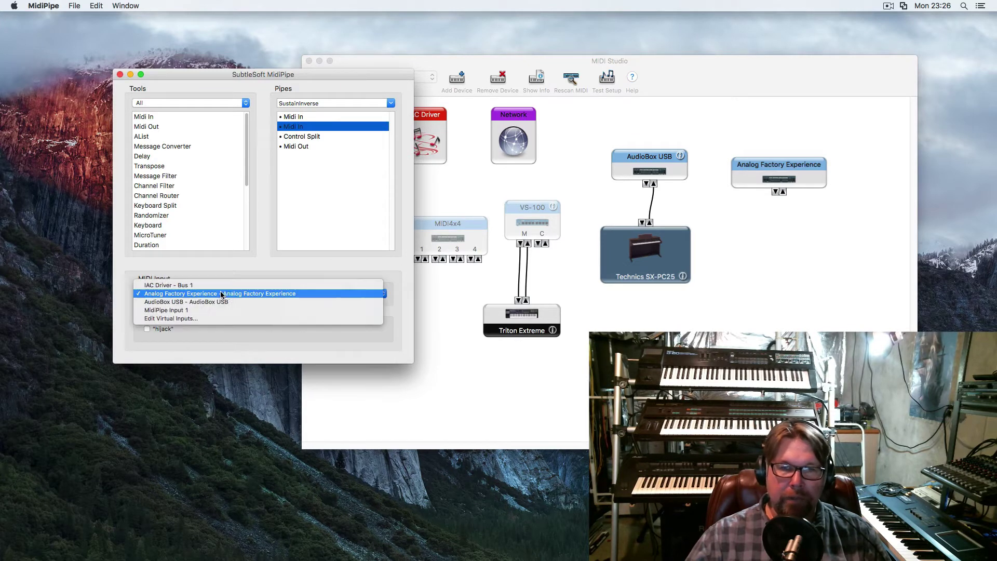
left_click(398, 295)
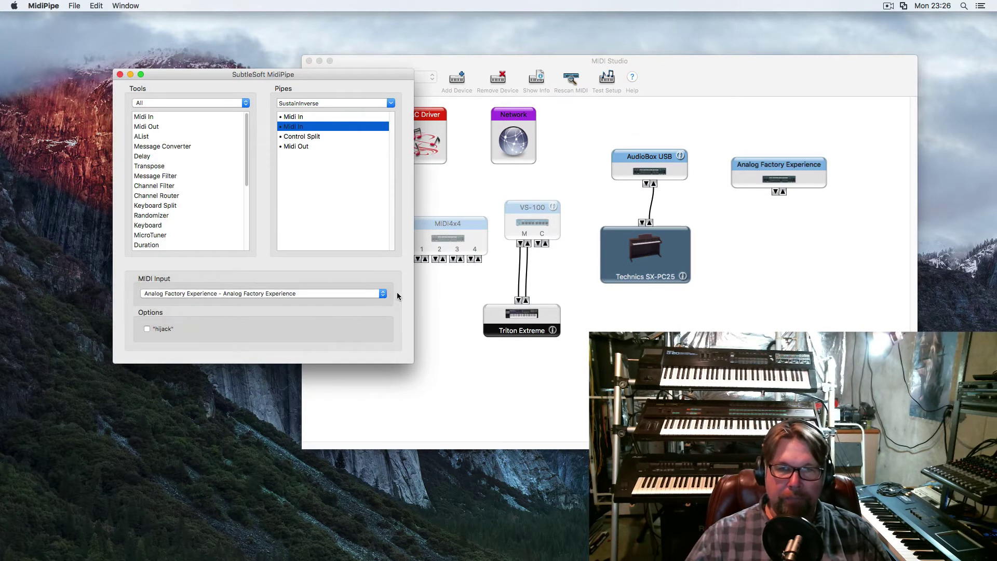
left_click(308, 137)
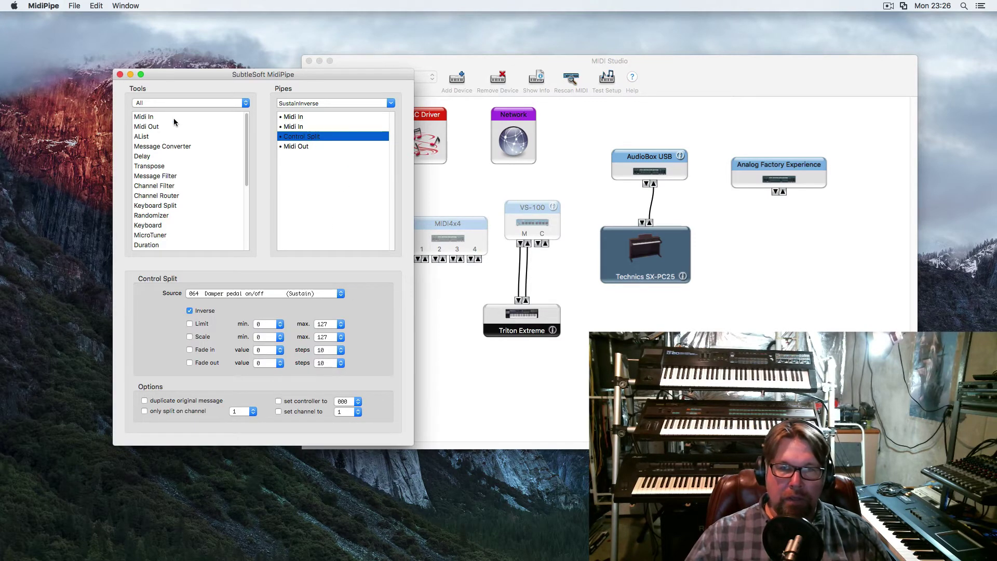
left_click(163, 102)
left_click(164, 101)
scroll(160, 197, "down", 3)
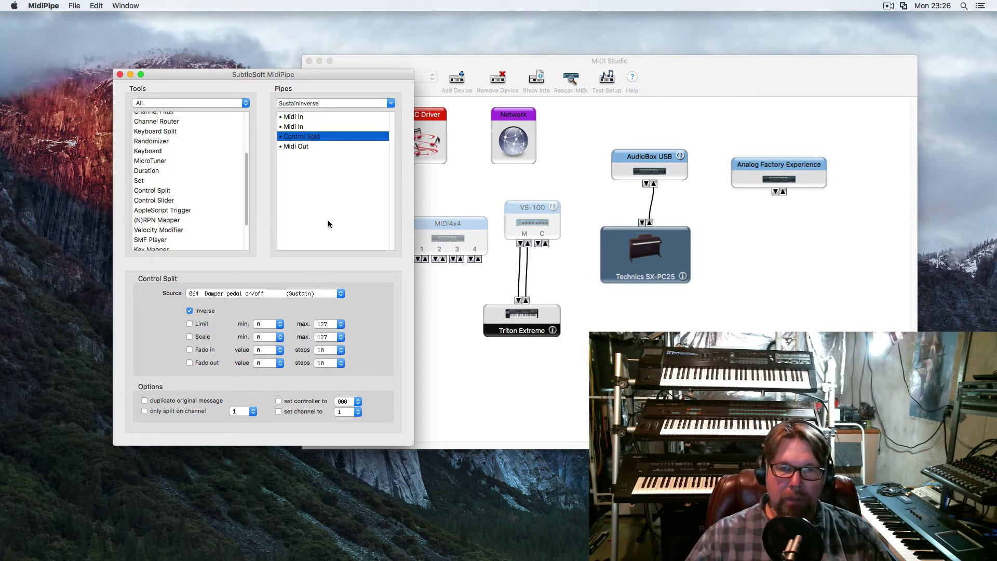
left_click(262, 295)
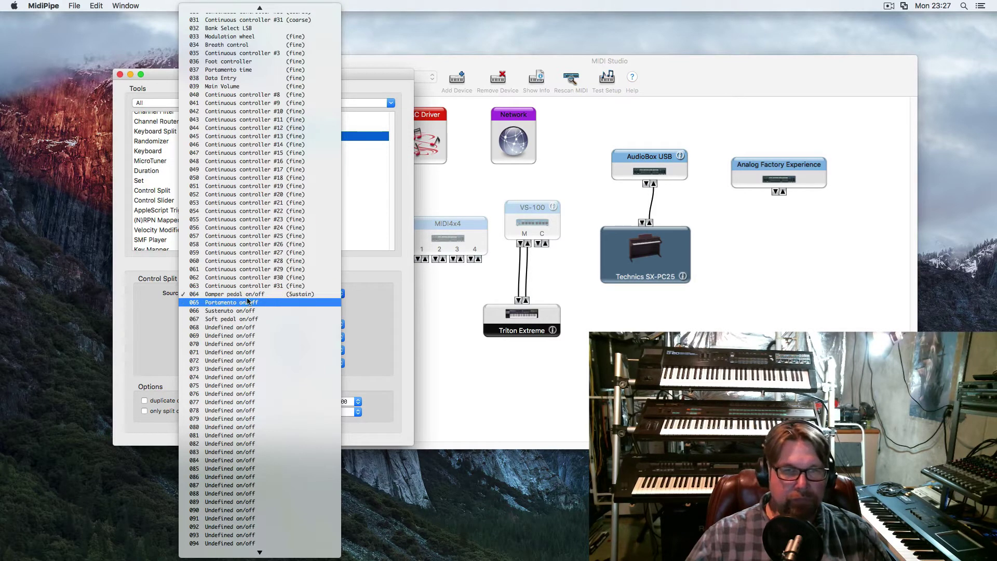
left_click(170, 305)
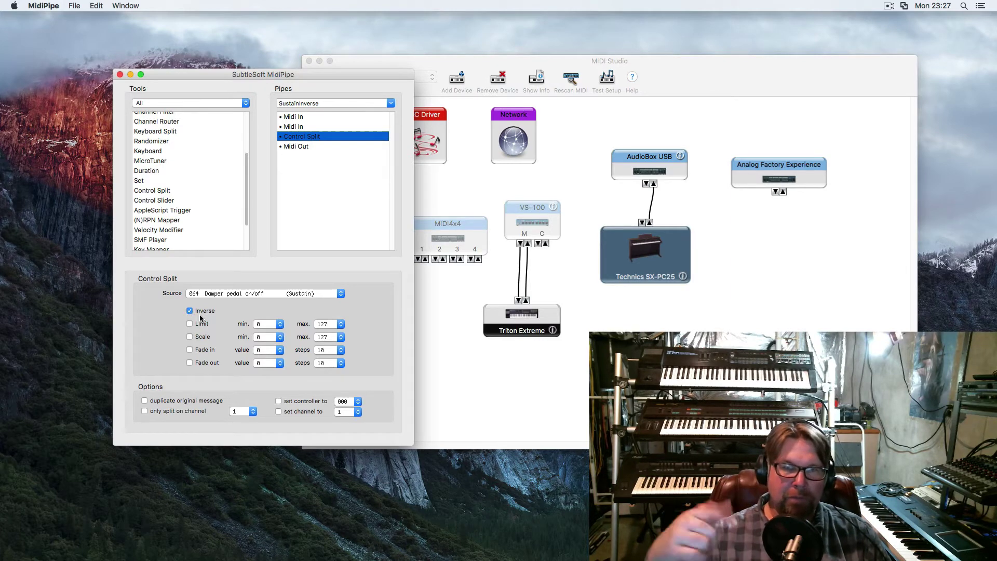
Inspect the Midi Out entry of the SustainInverse pipe and the MIDI output destinations available to the Midi Out tool.
left_click(304, 146)
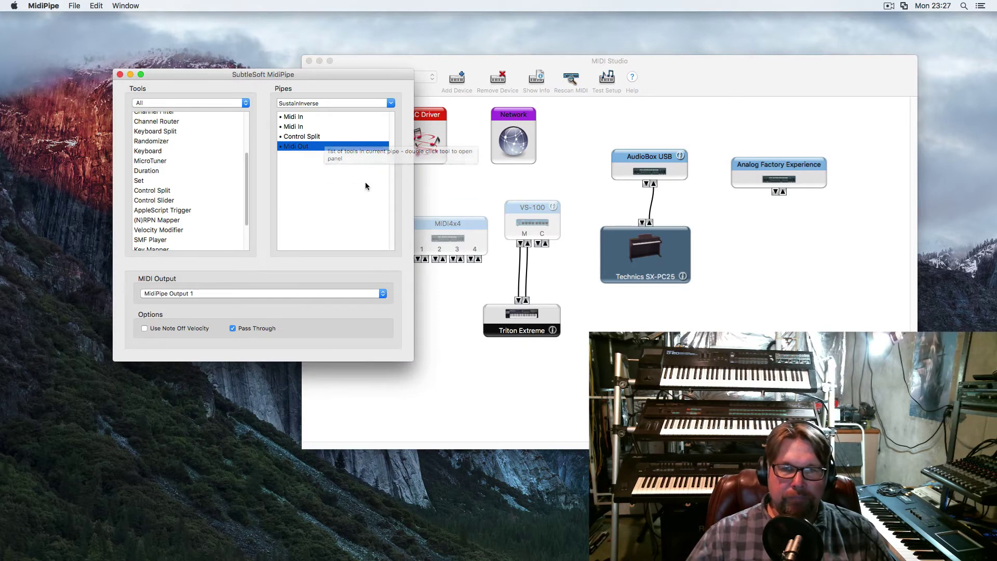
scroll(183, 186, "down", 3)
scroll(183, 185, "up", 5)
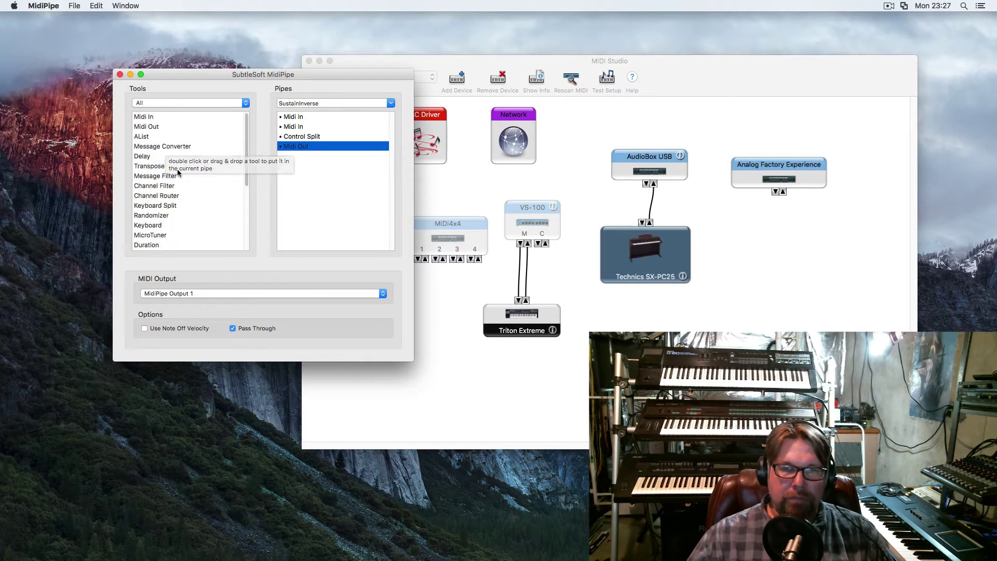
left_click(148, 127)
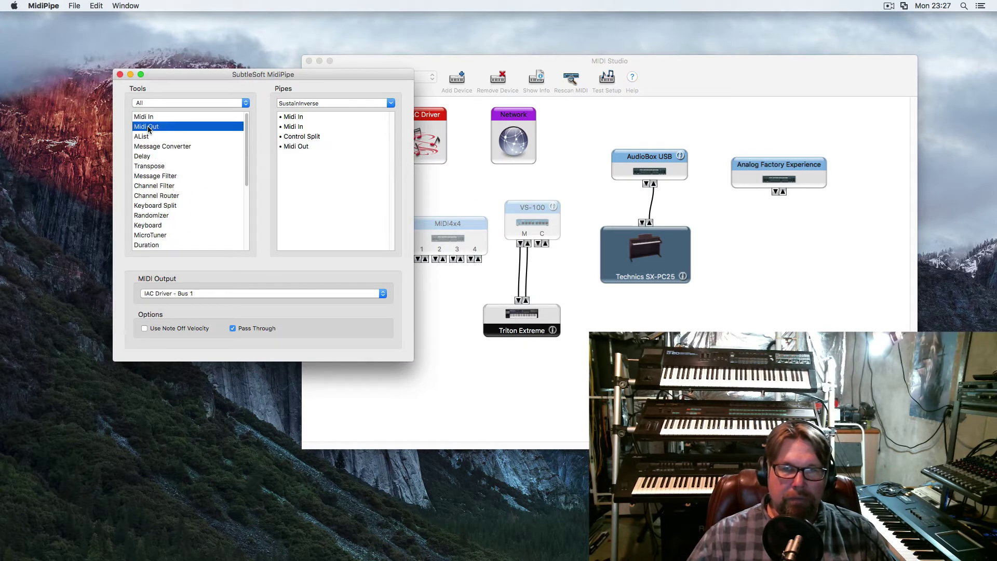
left_click(188, 294)
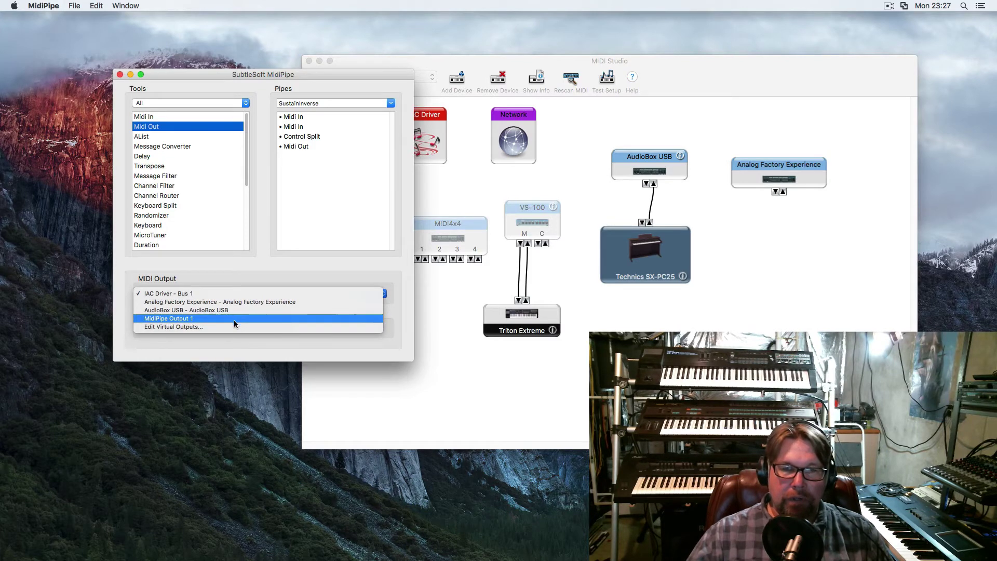
left_click(194, 319)
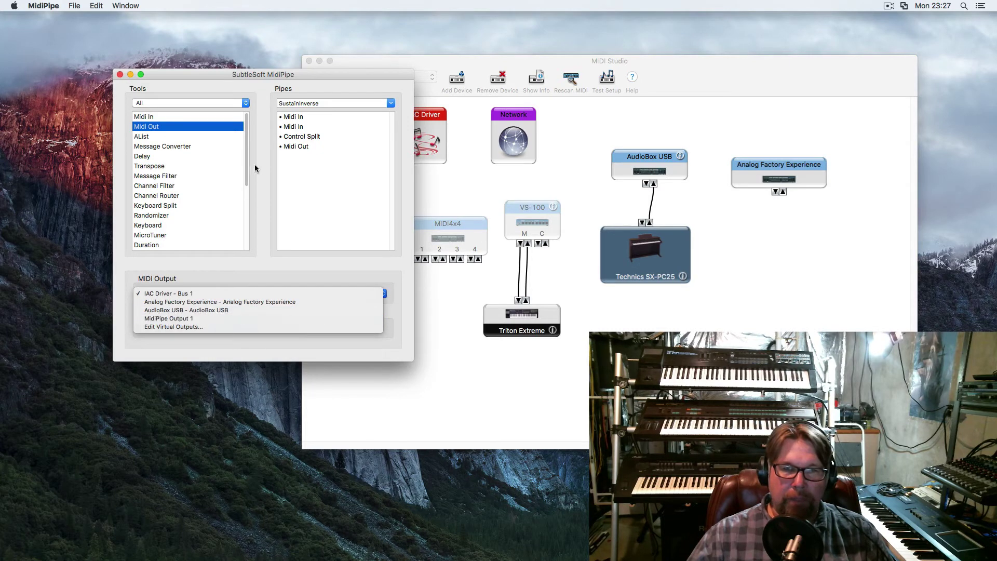
left_click(305, 147)
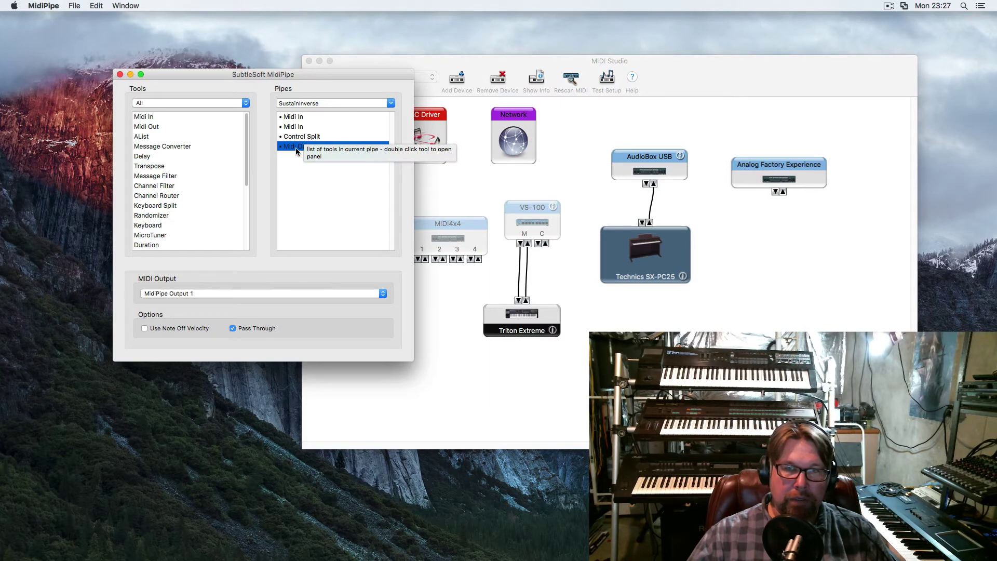
Move the MidiPipe window farther away from the device diagram and bring the MIDI Studio window to the front.
left_click_drag(281, 77, 231, 67)
left_click(566, 291)
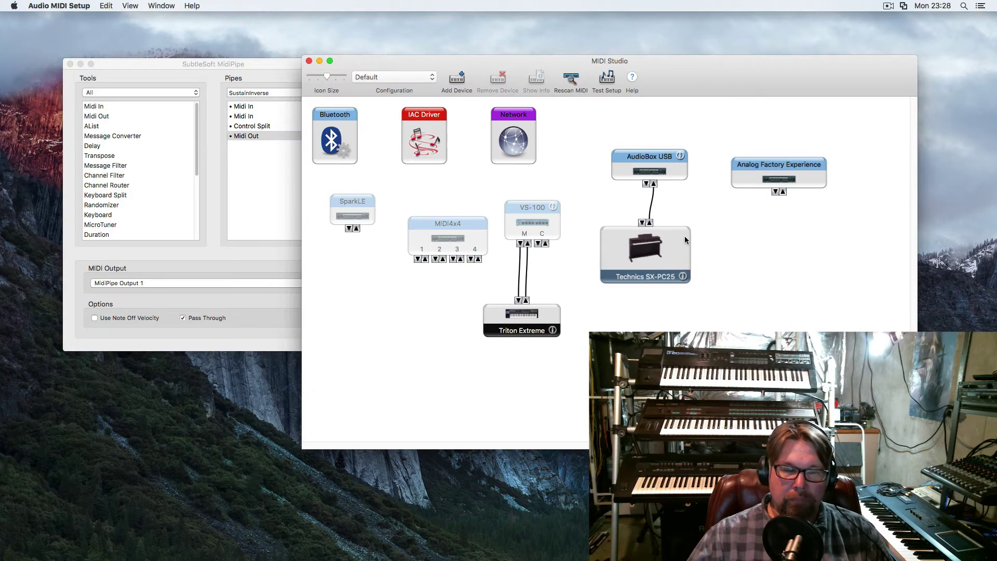
Switch to Logic Pro X, open the MIDI Environment and move its window to the middle of the screen.
key("super+Tab")
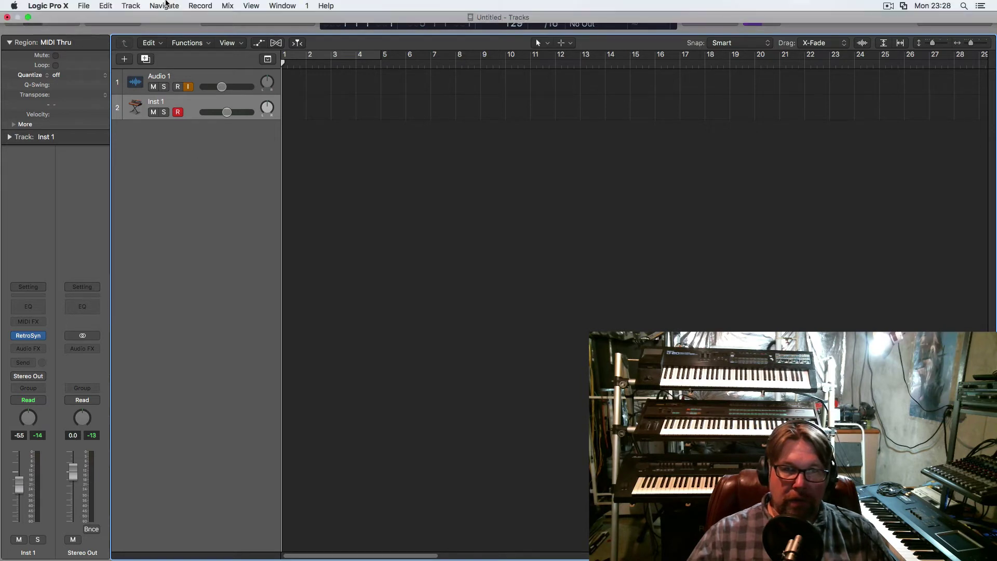
left_click(283, 5)
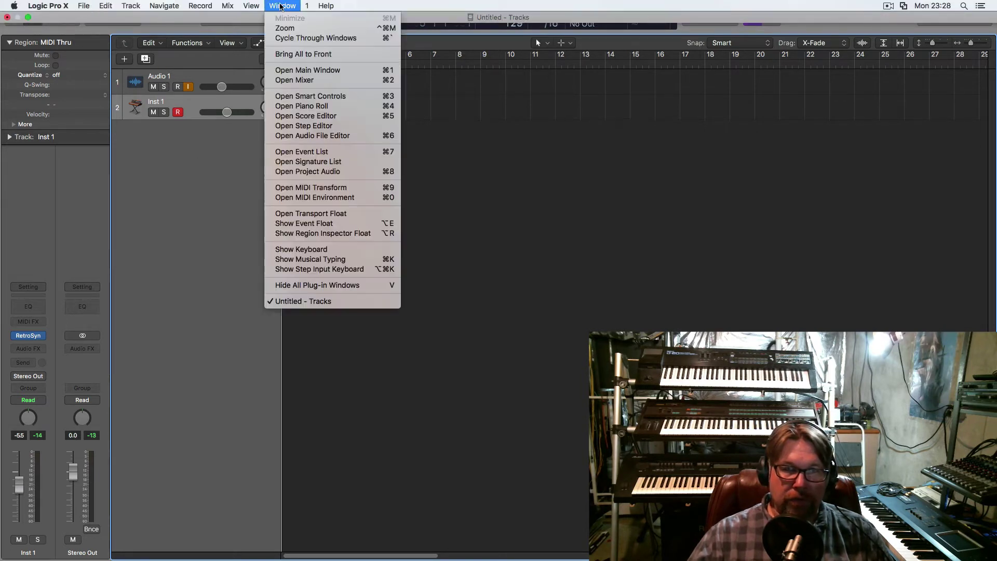
left_click(332, 198)
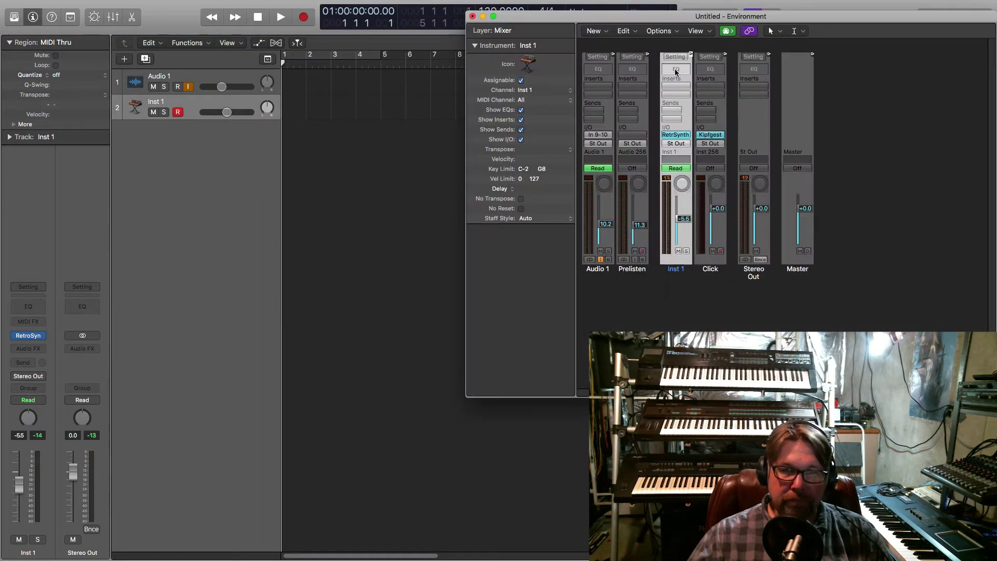
left_click_drag(667, 15, 391, 116)
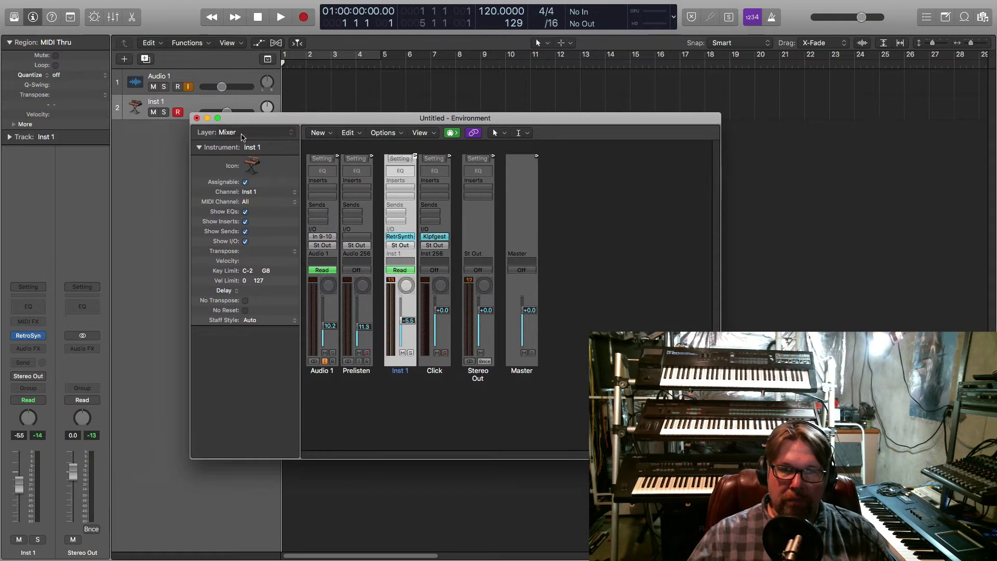
Show the Click & Ports layer in the Environment and widen the window.
left_click(241, 133)
left_click(241, 133)
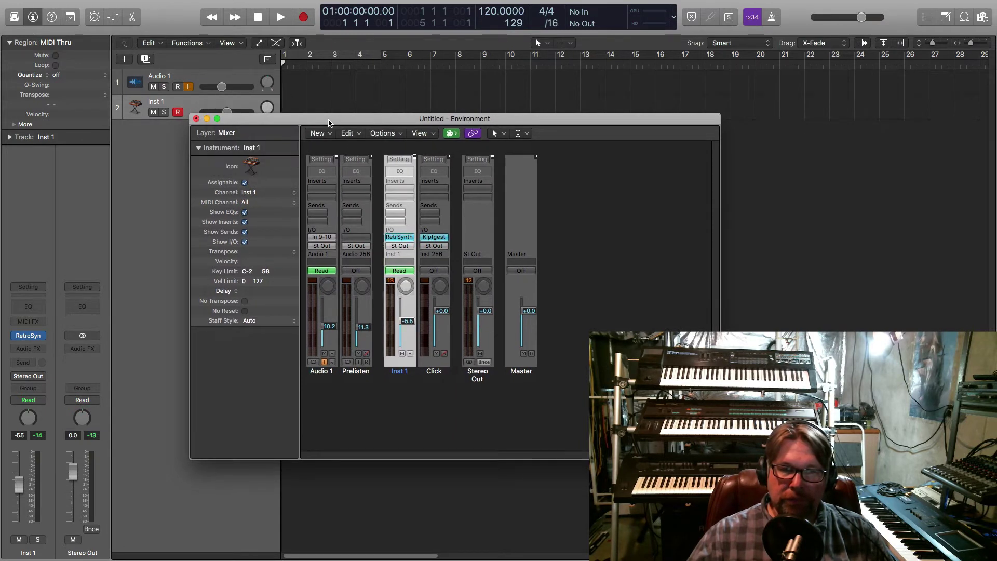
left_click(232, 133)
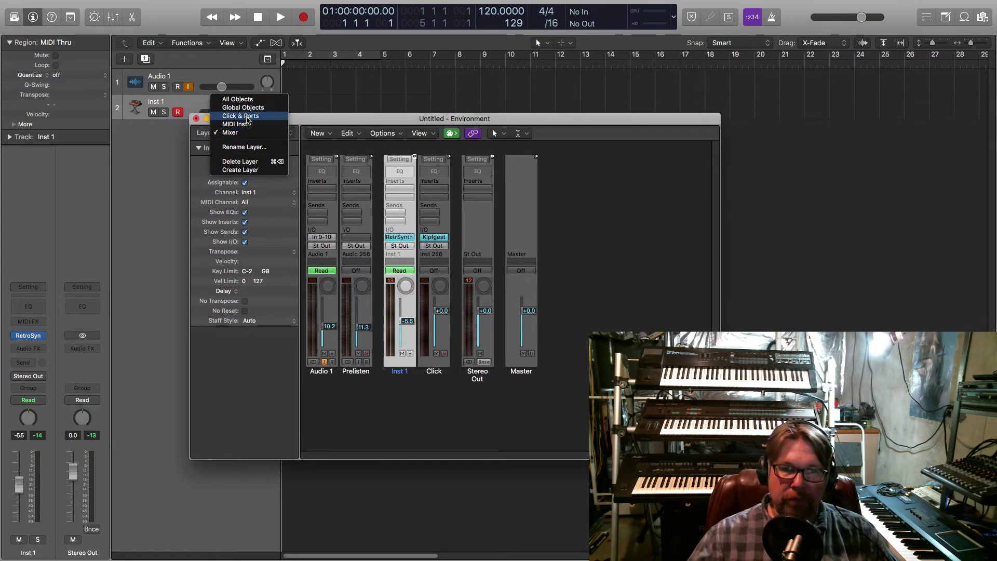
left_click(247, 118)
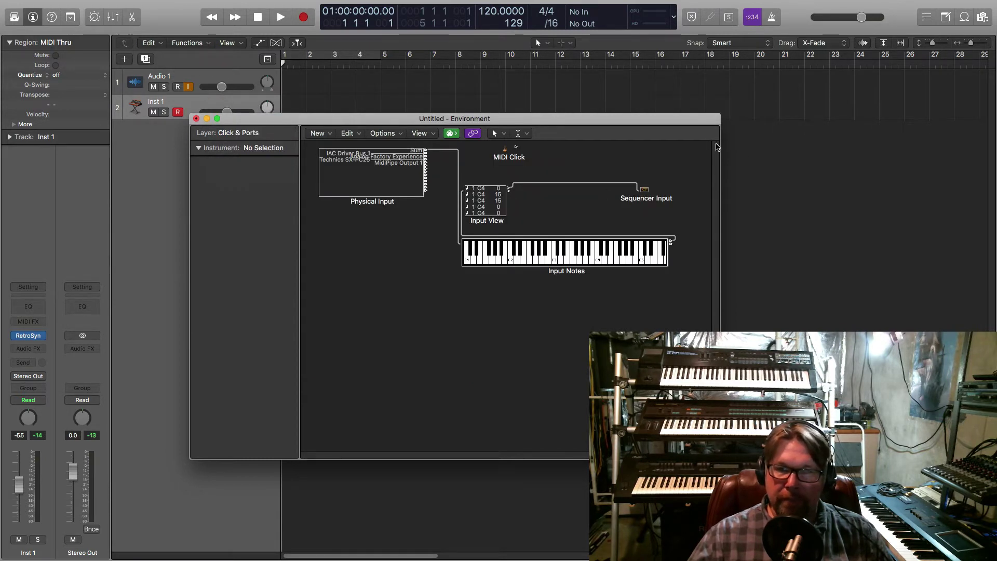
left_click_drag(720, 146, 834, 140)
mouse_move(670, 120)
left_mouse_down()
mouse_move(677, 99)
mouse_move(683, 117)
left_mouse_up()
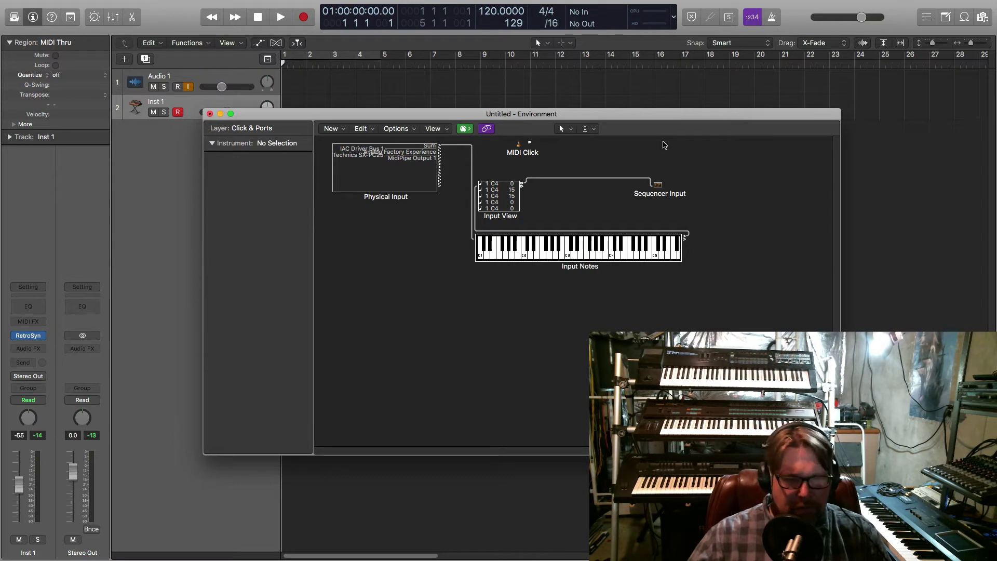
Move the Physical Input object well below its original place and shift the Input Notes keyboard away from it.
left_click_drag(389, 179, 391, 282)
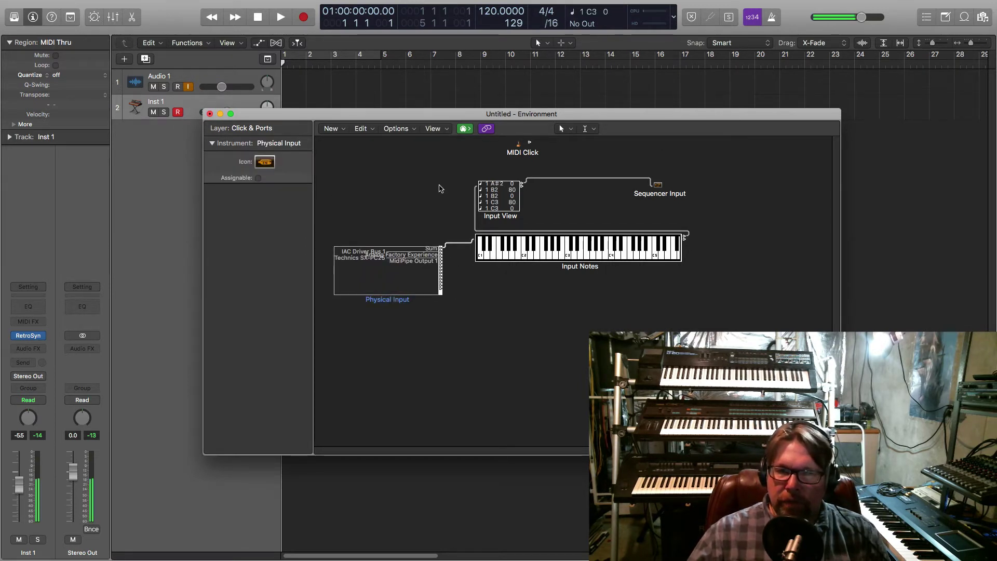
left_click_drag(627, 246, 713, 281)
left_click_drag(387, 304, 397, 346)
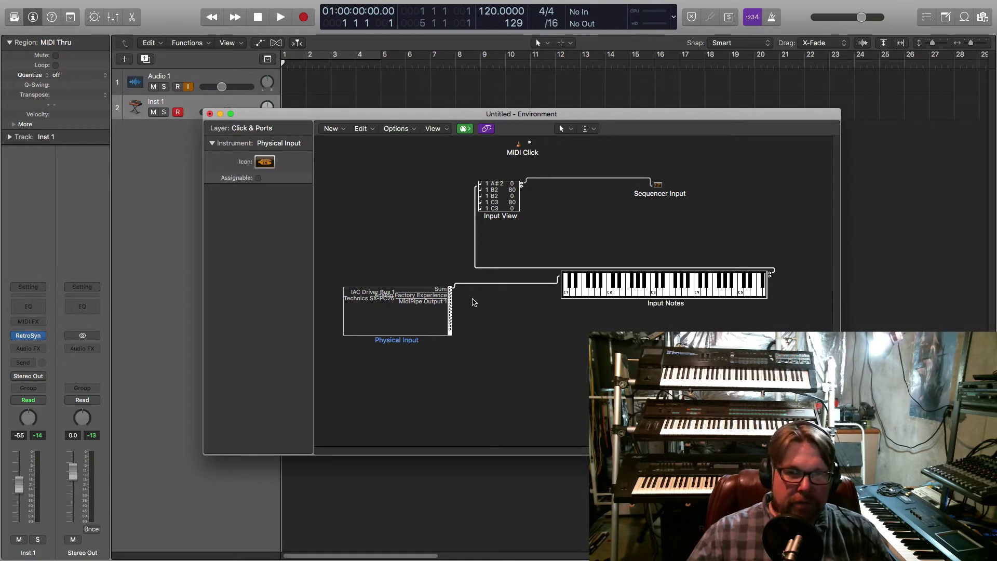
Delete the cable from Physical Input's Sum output and connect its MidiPipe Output 1 port to Input Notes instead.
left_click(499, 289)
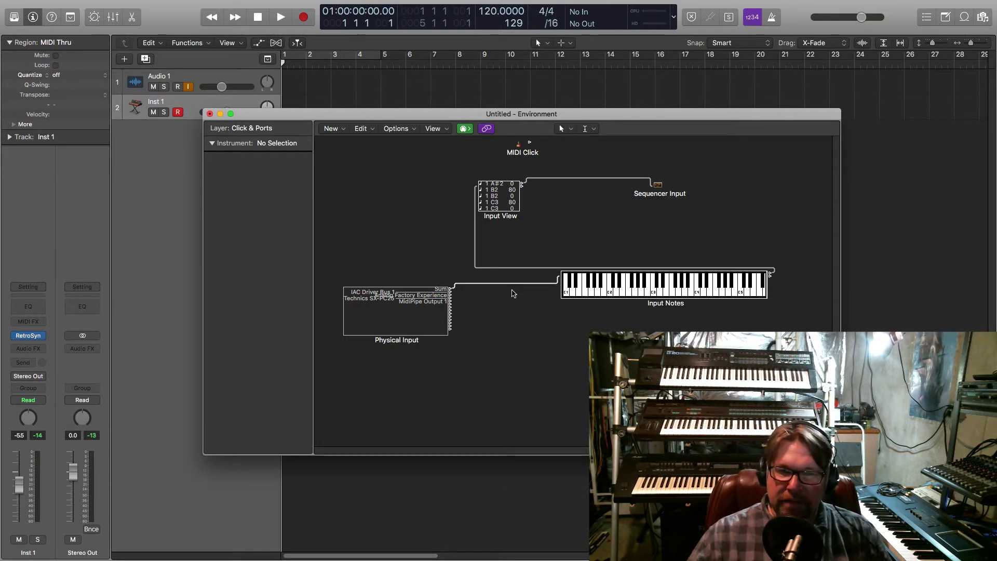
left_click(492, 286)
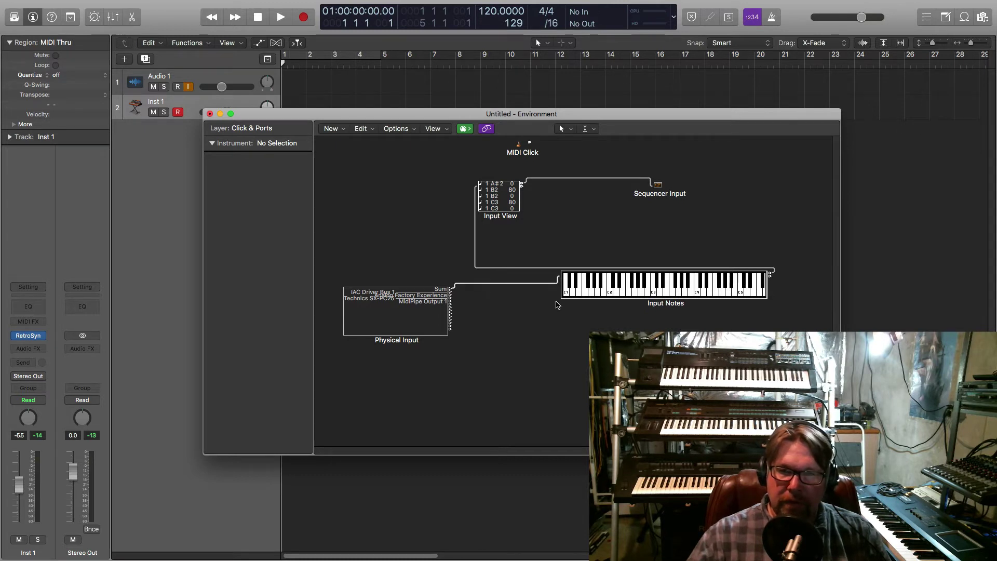
key("Delete")
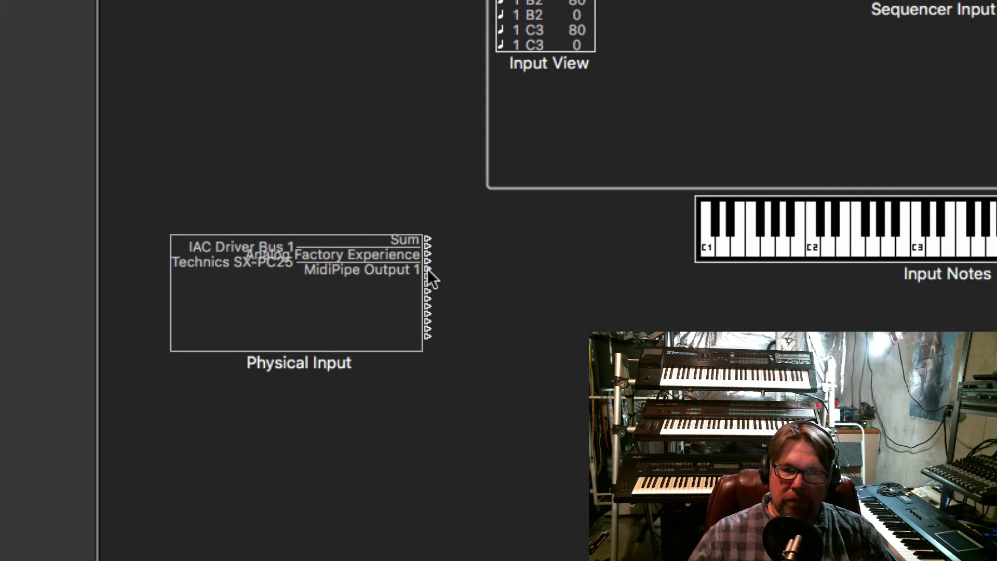
left_click_drag(429, 270, 757, 229)
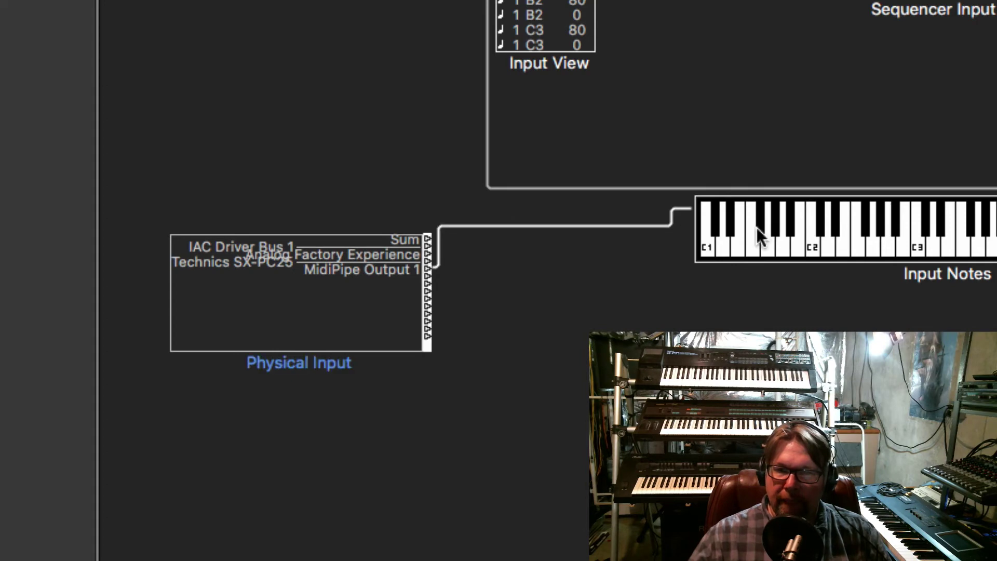
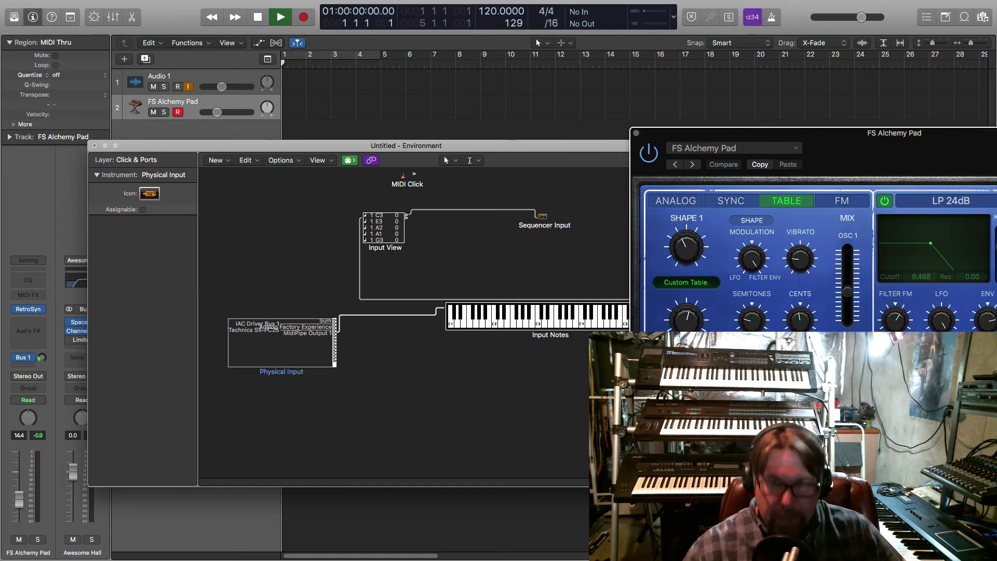
Deselect Physical Input, close the FS Alchemy Pad plug-in window and switch to Audio MIDI Setup.
left_click(395, 370)
left_click(636, 133)
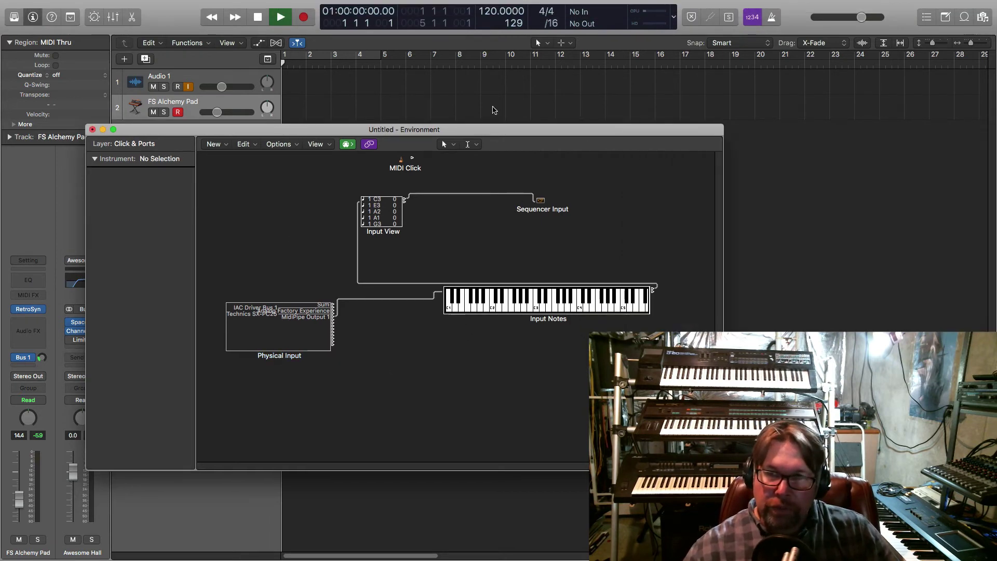
left_click_drag(483, 137, 698, 141)
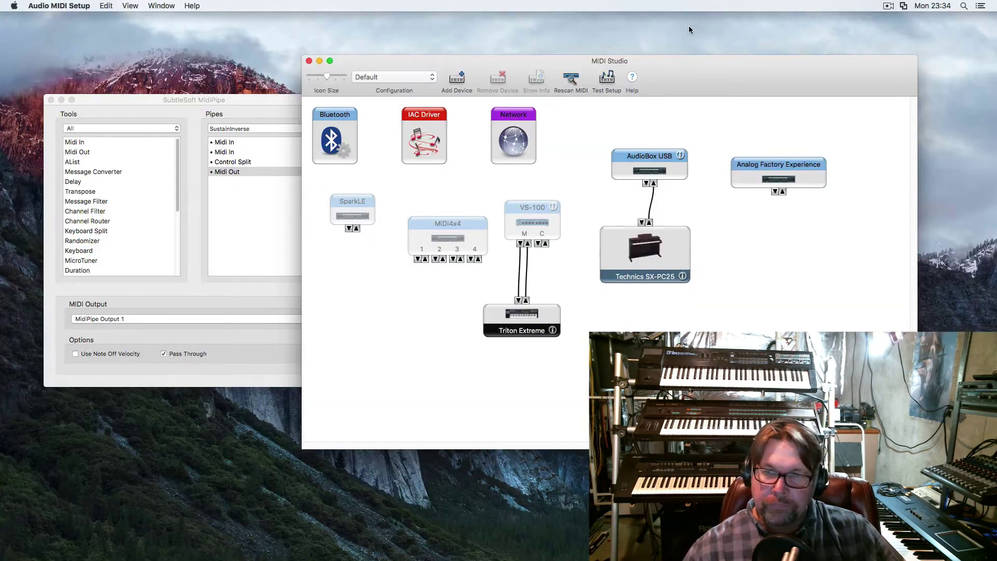
Lower the MIDI Studio window slightly and nudge the AudioBox USB and Analog Factory Experience devices down.
left_click_drag(689, 26, 674, 72)
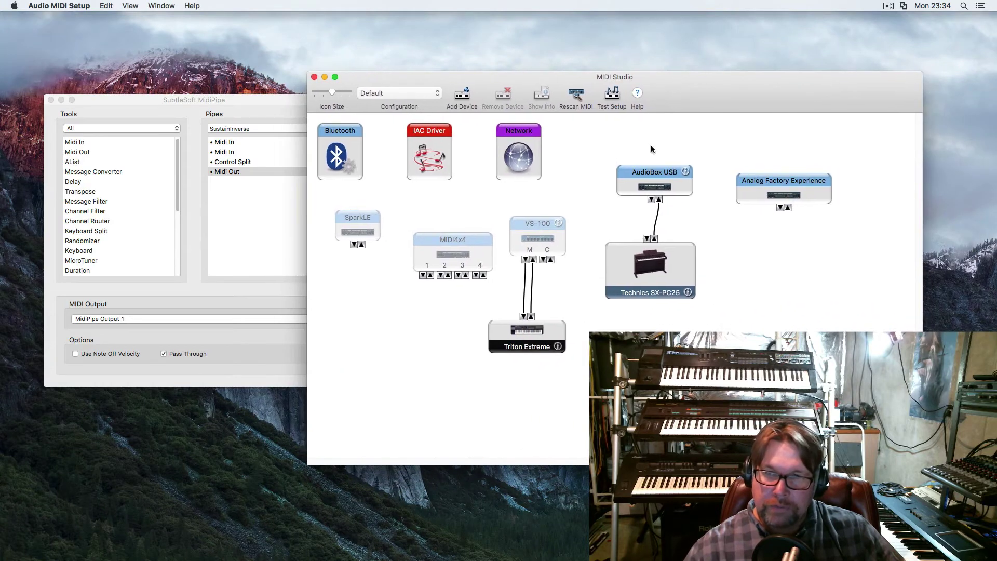
left_click_drag(656, 171, 659, 183)
mouse_move(782, 192)
left_mouse_down()
mouse_move(803, 196)
mouse_move(789, 196)
left_mouse_up()
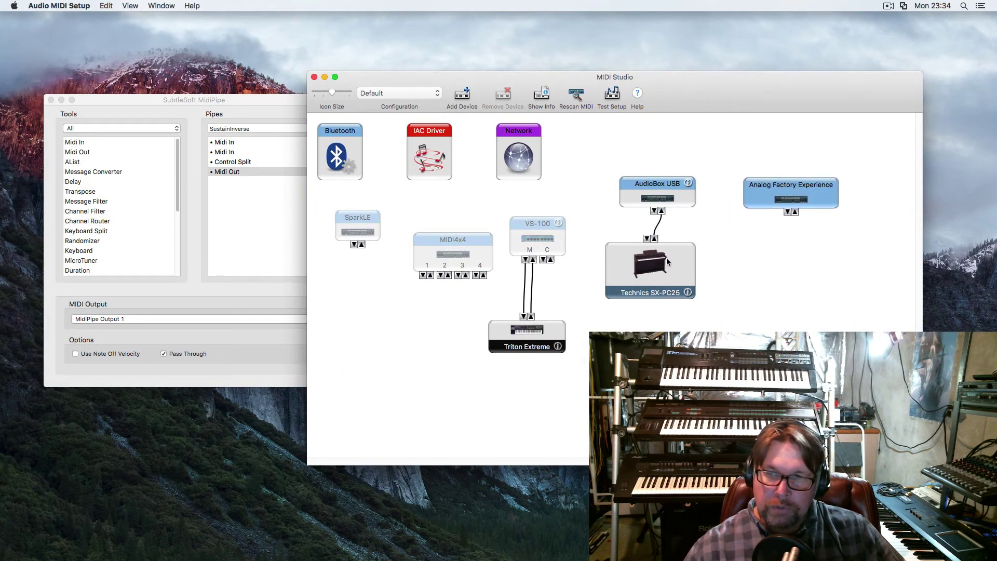
Reposition the Technics SX-PC25 and AudioBox USB devices, placing AudioBox USB closer to Analog Factory Experience, and switch back to MidiPipe.
left_click_drag(667, 261, 686, 260)
left_click_drag(654, 175, 689, 178)
mouse_move(676, 191)
left_mouse_down()
mouse_move(692, 195)
mouse_move(679, 182)
left_mouse_up()
mouse_move(686, 268)
left_mouse_down()
mouse_move(671, 276)
mouse_move(681, 261)
left_mouse_up()
left_click_drag(664, 190, 667, 193)
mouse_move(678, 262)
left_mouse_down()
mouse_move(697, 250)
mouse_move(671, 267)
left_mouse_up()
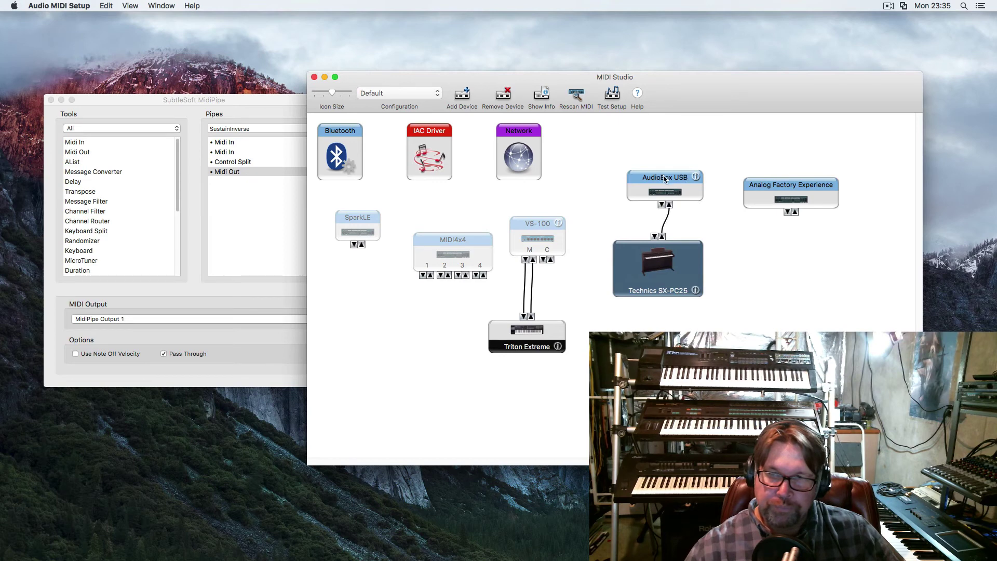
left_click_drag(665, 178, 684, 182)
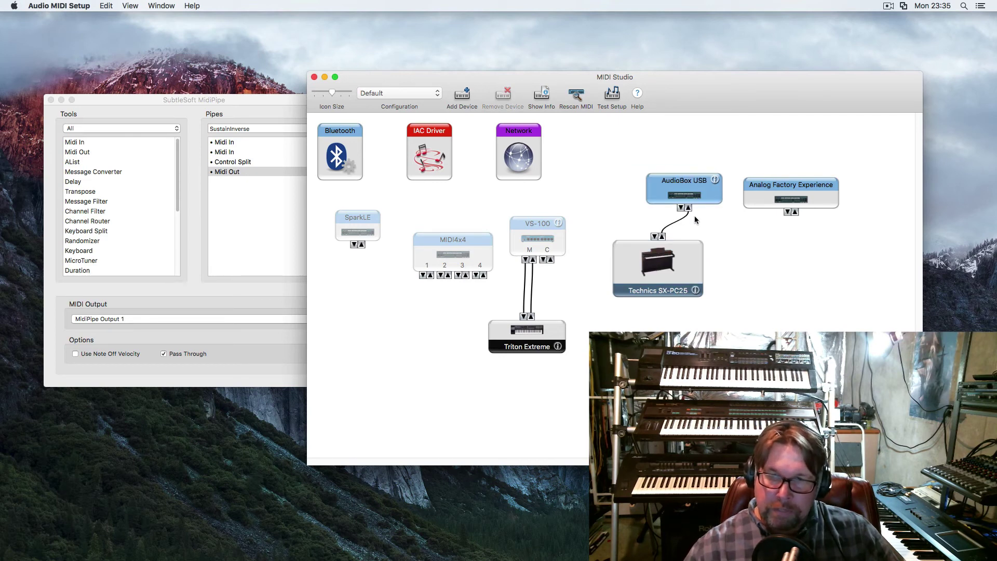
left_click(257, 99)
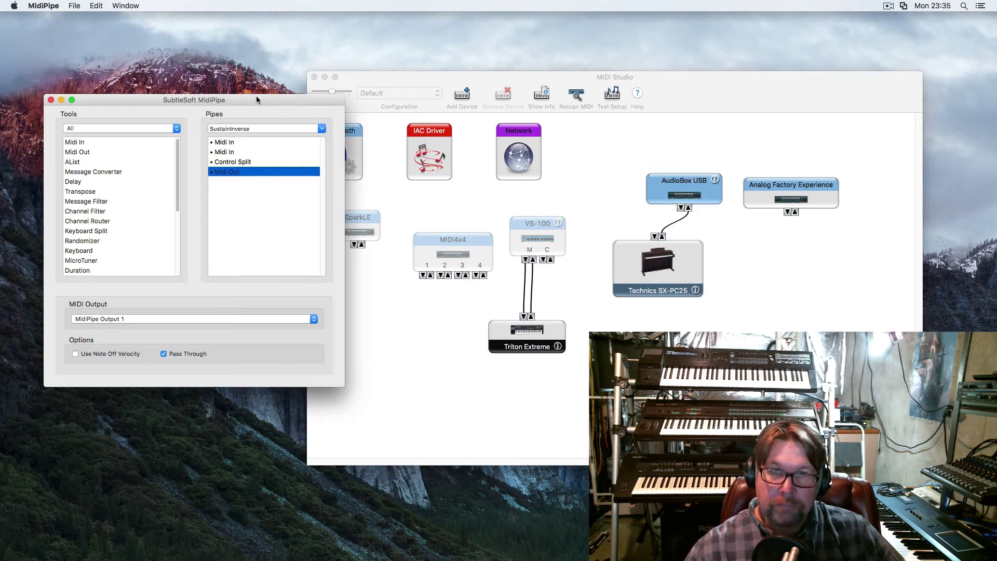
Move the MidiPipe window slightly aside and review the MIDI input source assigned to each of the two Midi In tools in the SustainInverse pipe.
mouse_move(257, 99)
left_mouse_down()
mouse_move(262, 108)
mouse_move(277, 95)
mouse_move(258, 103)
left_mouse_up()
left_click(270, 143)
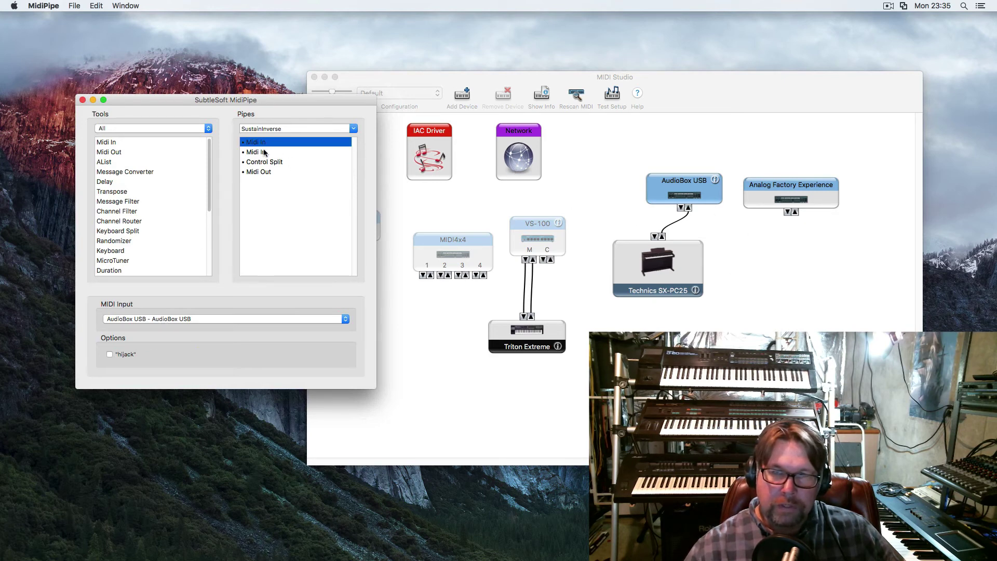
left_click(157, 325)
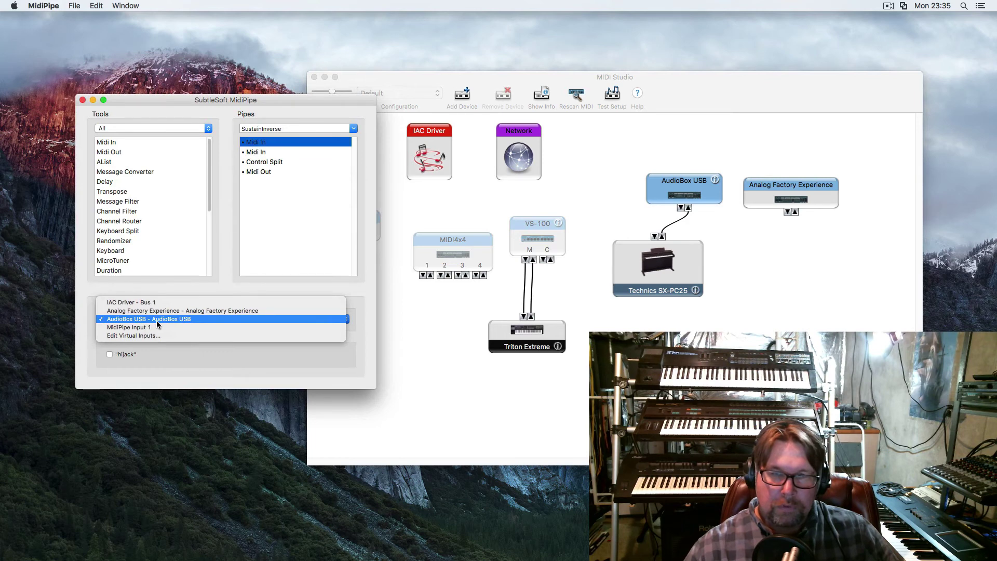
left_click(157, 322)
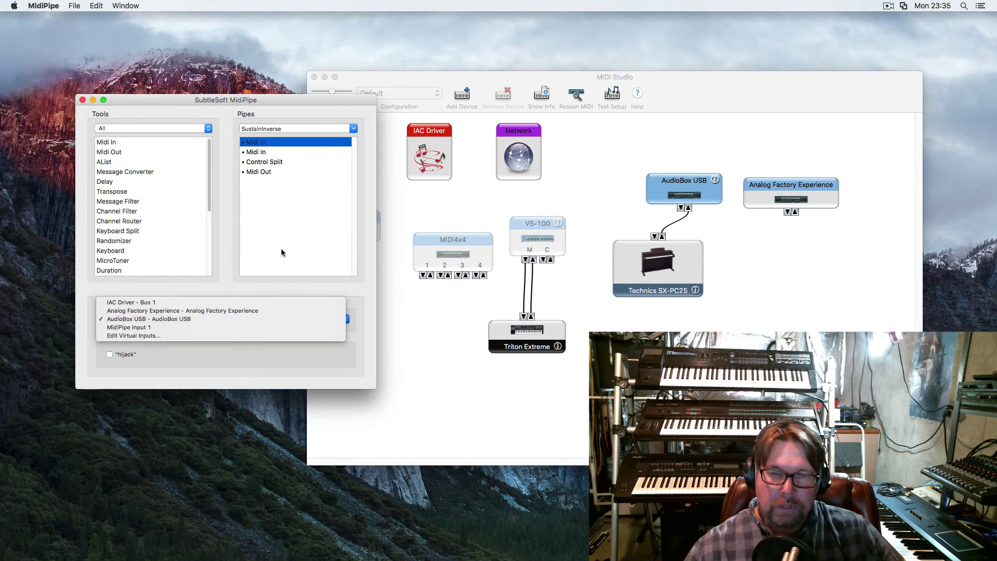
left_click(255, 153)
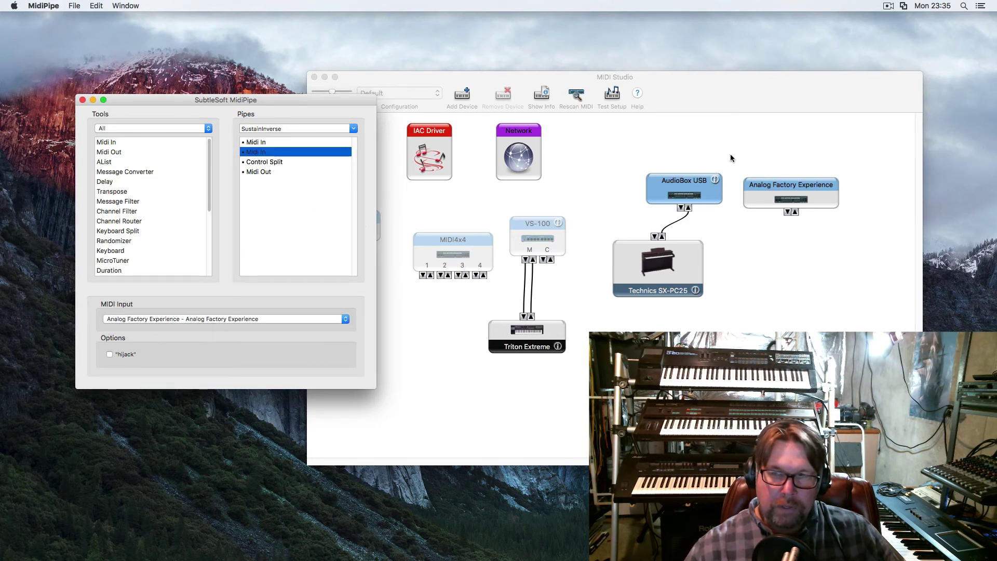
left_click(263, 143)
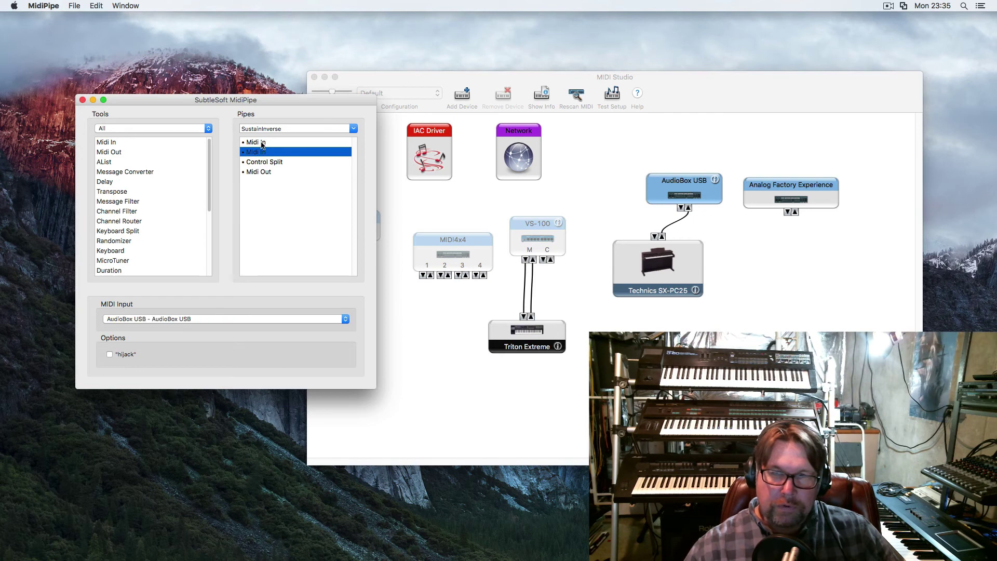
Inspect the Control Split tool's settings and its list of source controllers, keeping 064 Damper pedal on/off (Sustain) selected.
left_click(259, 162)
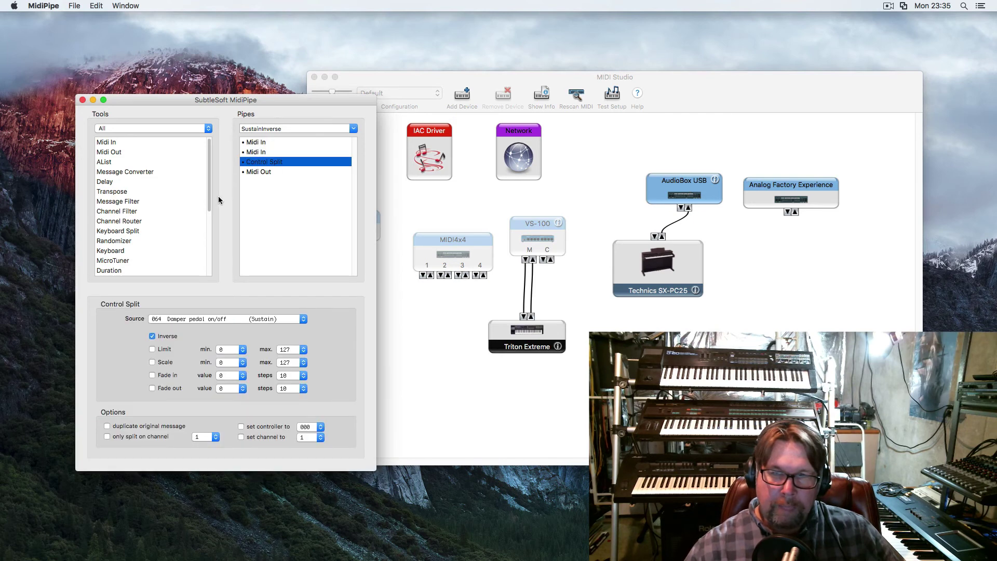
left_click(172, 320)
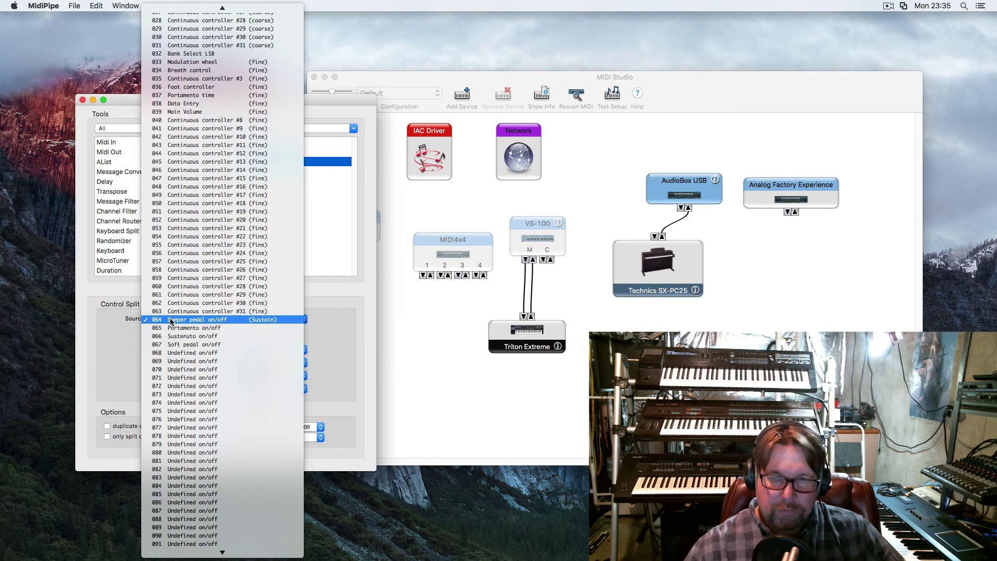
left_click(172, 320)
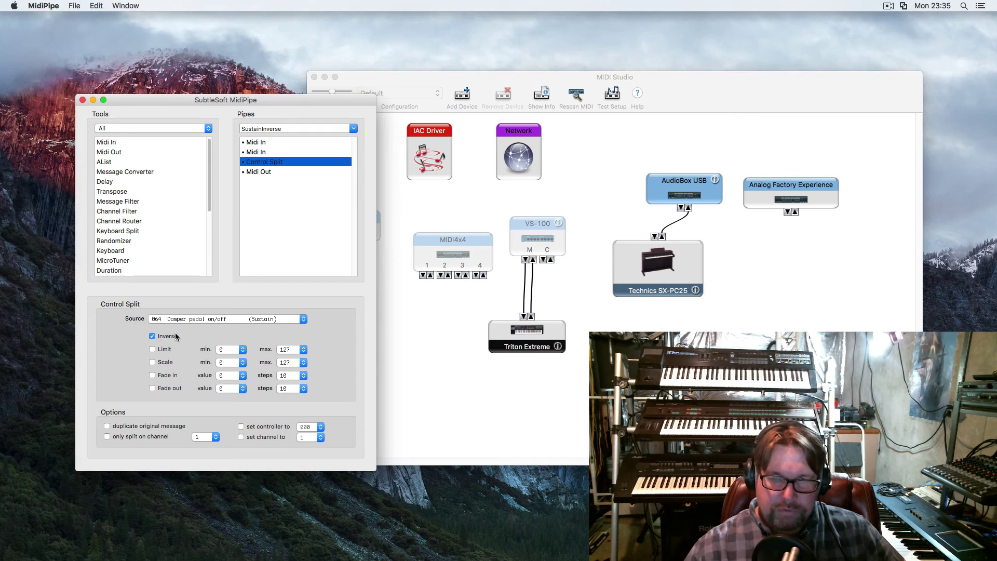
Review the Midi Out tool's output choices and virtual outputs editor, keeping MidiPipe Output 1 as the MIDI output.
mouse_move(177, 102)
left_mouse_down()
mouse_move(185, 82)
mouse_move(171, 85)
left_mouse_up()
left_click(262, 154)
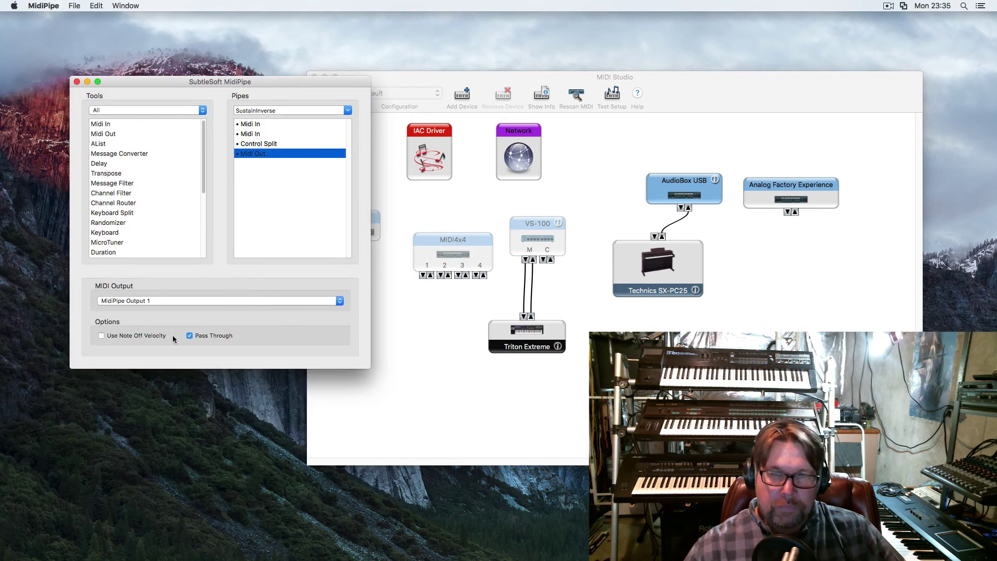
left_click(156, 301)
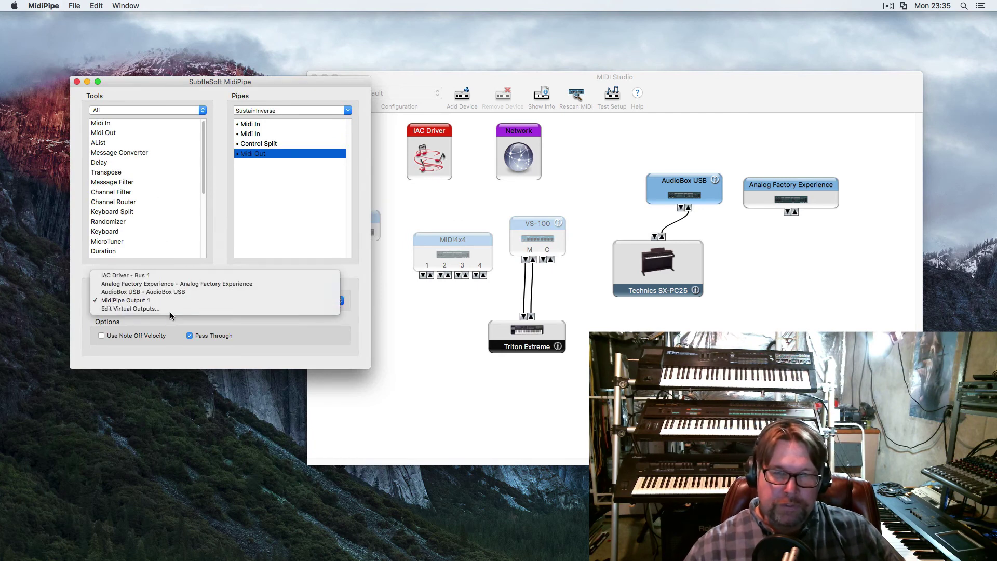
left_click(135, 311)
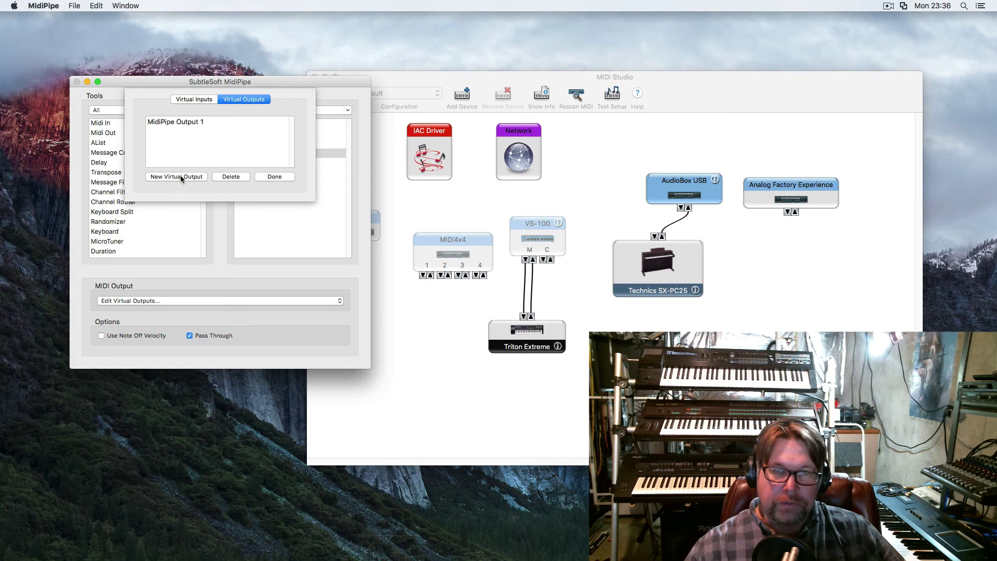
left_click(274, 176)
left_click(144, 303)
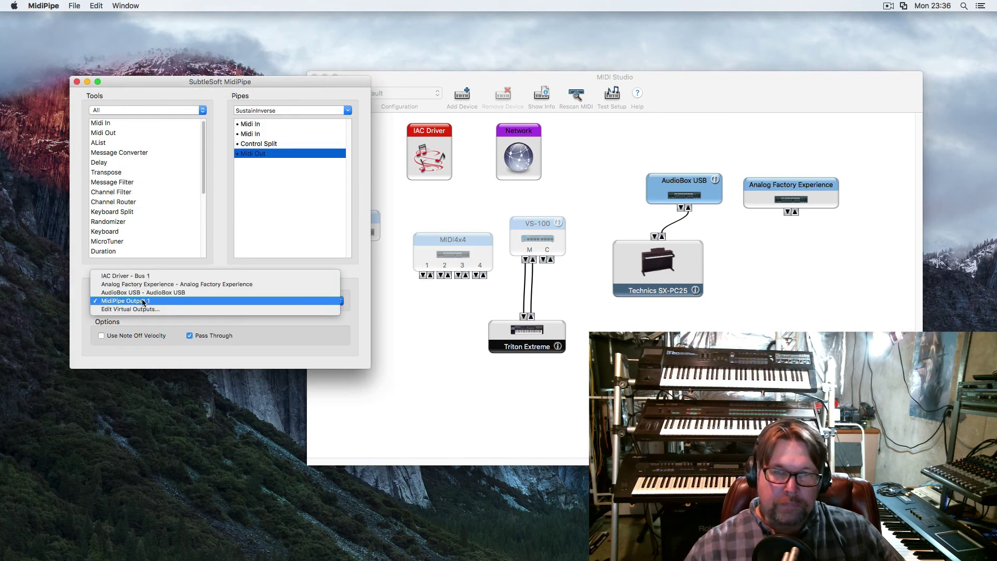
left_click(144, 303)
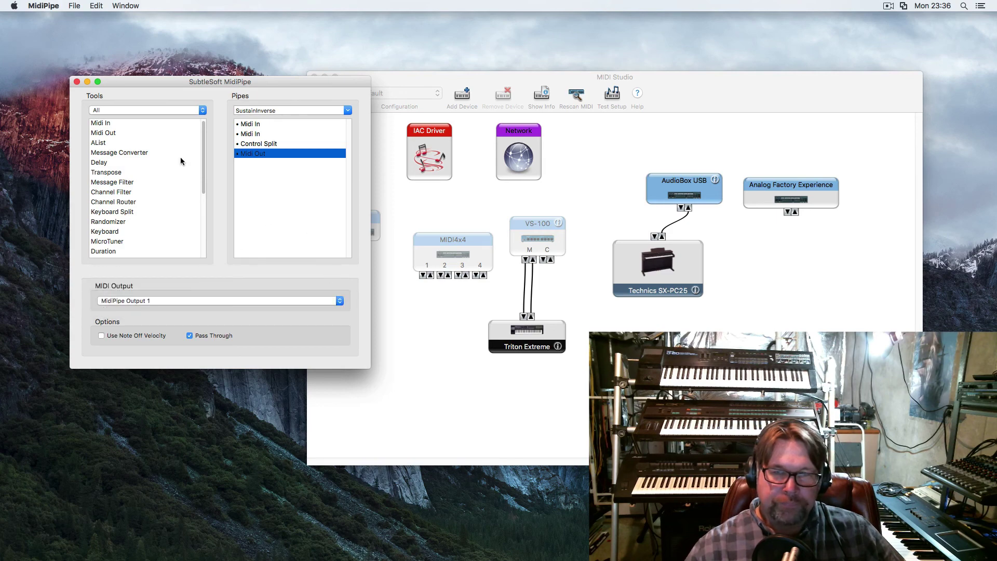
Minimize the MidiPipe window, then move the MIDI Studio window aside and close it.
left_click(88, 82)
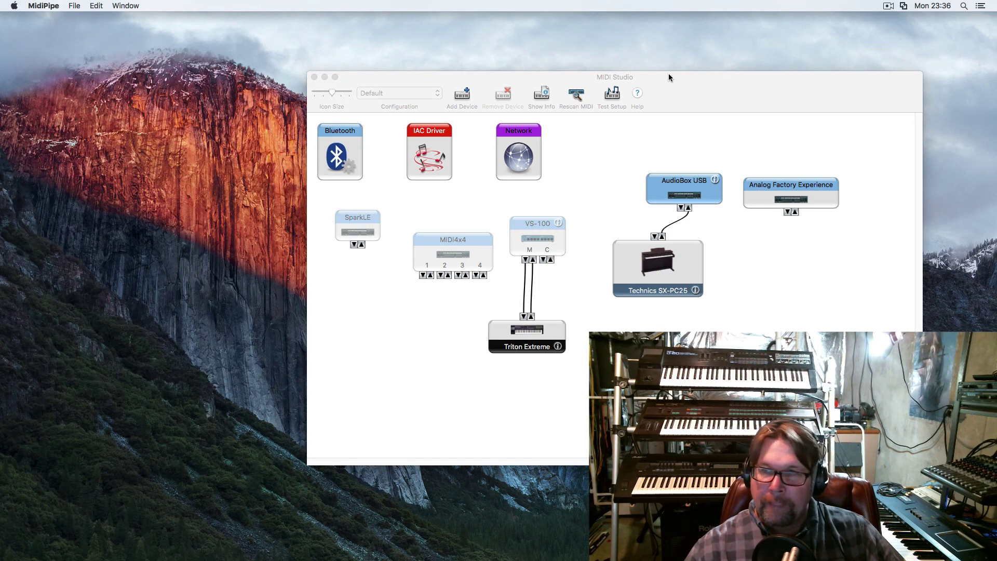
left_click_drag(669, 77, 494, 40)
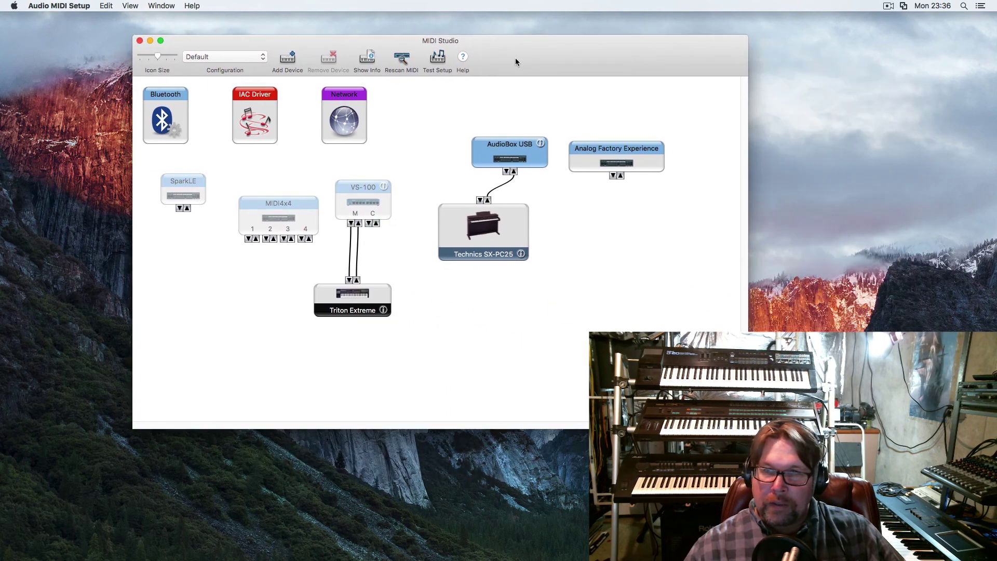
left_click(140, 41)
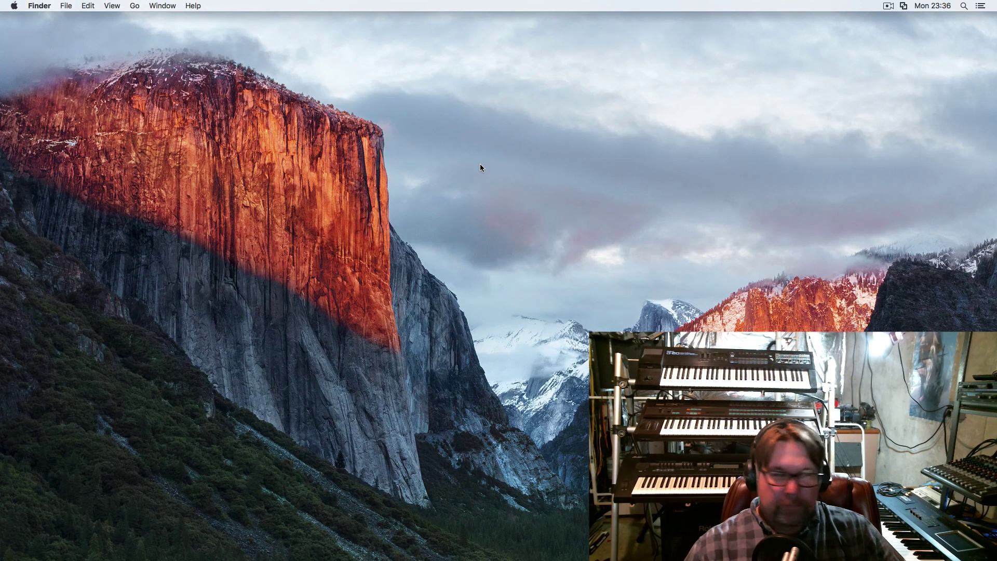
Switch to Logic Pro X and reposition the Environment window further toward the track list.
key("super+Tab")
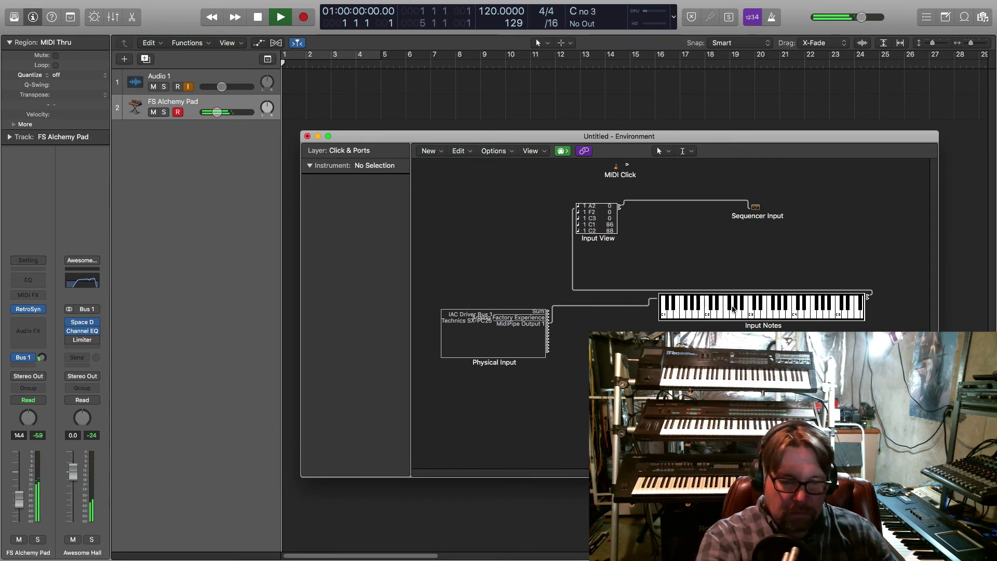
left_click_drag(446, 136, 353, 147)
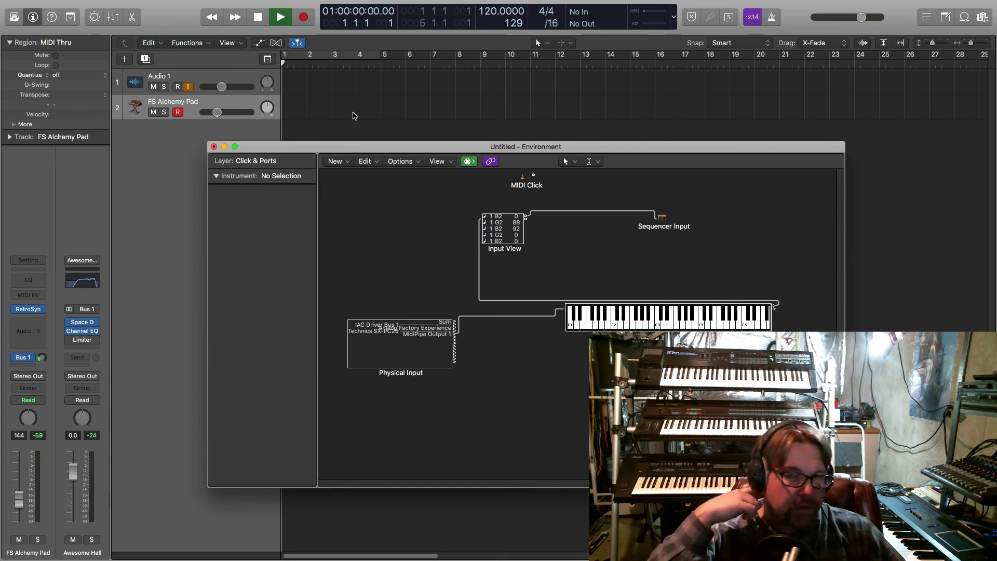
mouse_move(351, 149)
left_mouse_down()
mouse_move(358, 142)
mouse_move(346, 147)
left_mouse_up()
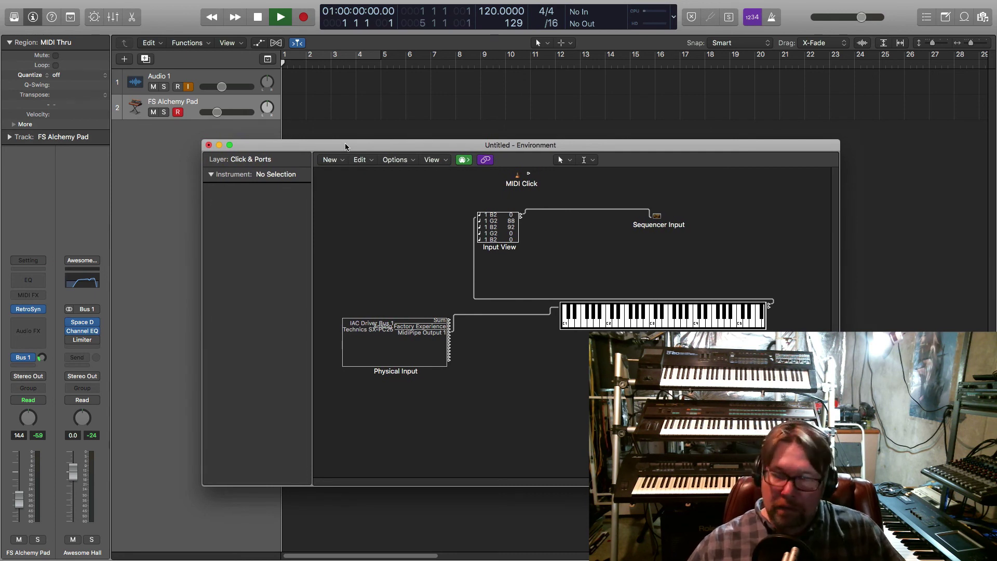